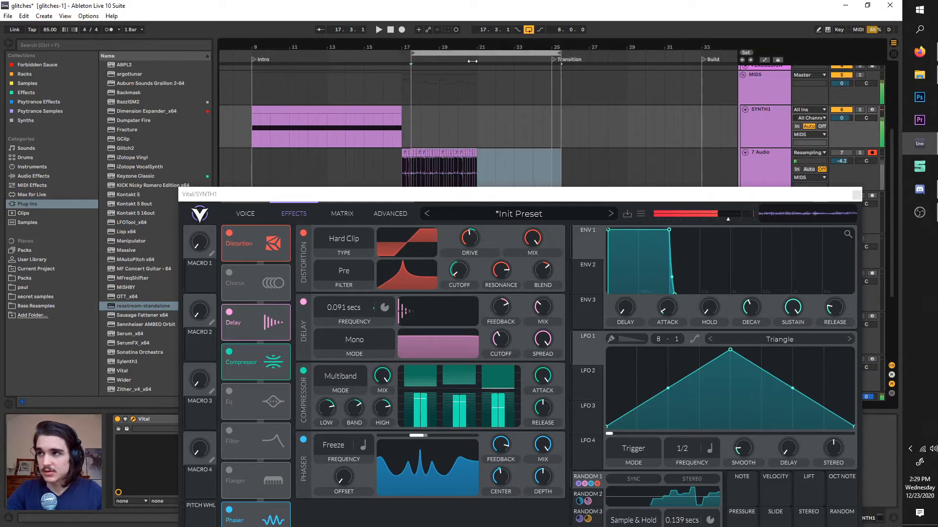
- Deactivate the SYNTH1 track above the resampling audio track and close its Vital window
{"action": "left_click", "coordinate": [844, 108]}
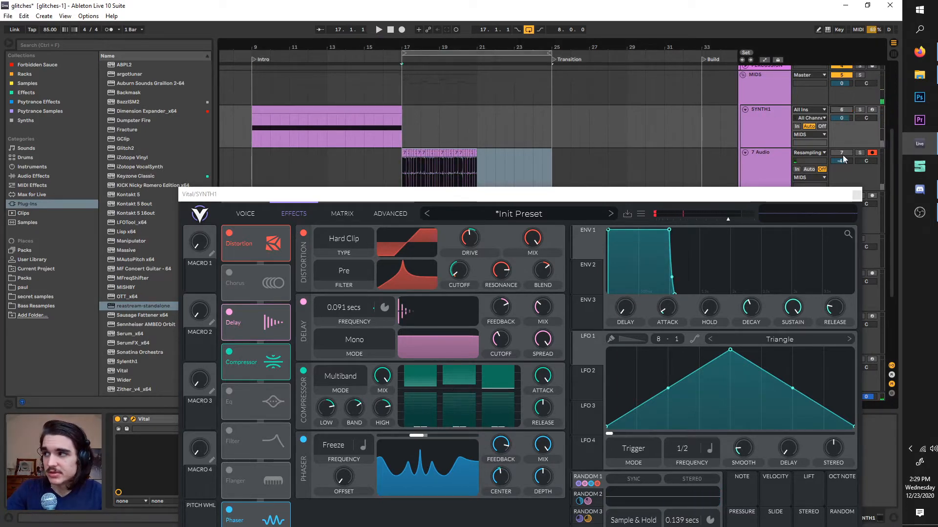
{"action": "left_click", "coordinate": [856, 195]}
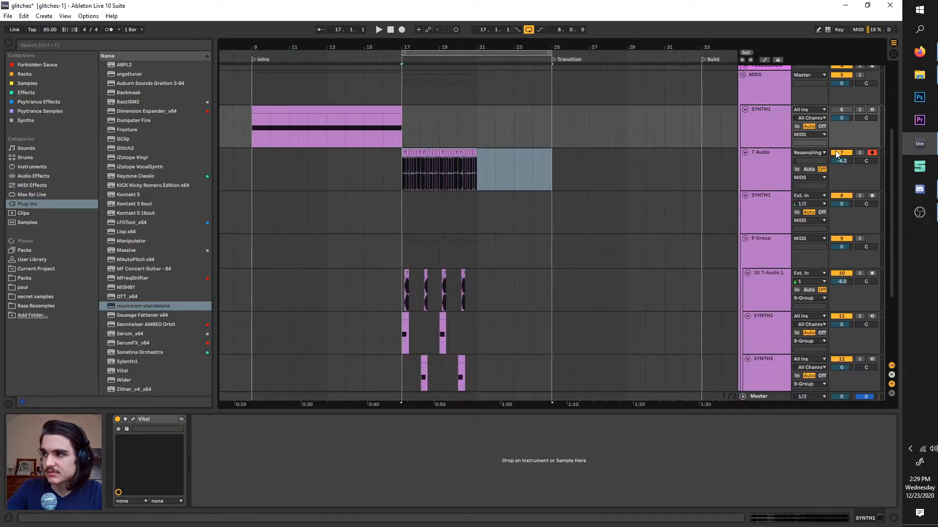
- Shorten the arrangement loop to four bars, from bar 17 to bar 21, and play back the section
{"action": "key", "text": "space"}
{"action": "scroll", "coordinate": [453, 175], "scroll_direction": "up", "scroll_amount": 3}
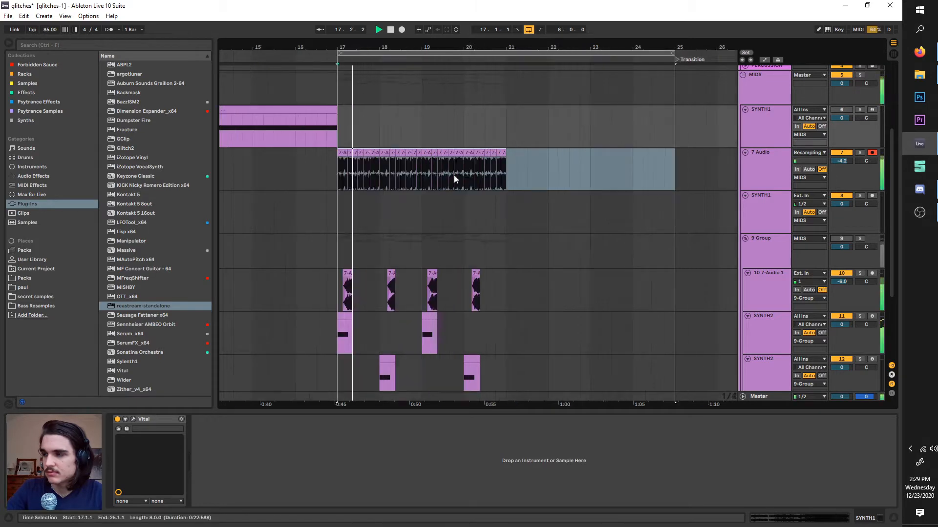
{"action": "left_click_drag", "start_coordinate": [672, 53], "coordinate": [512, 92]}
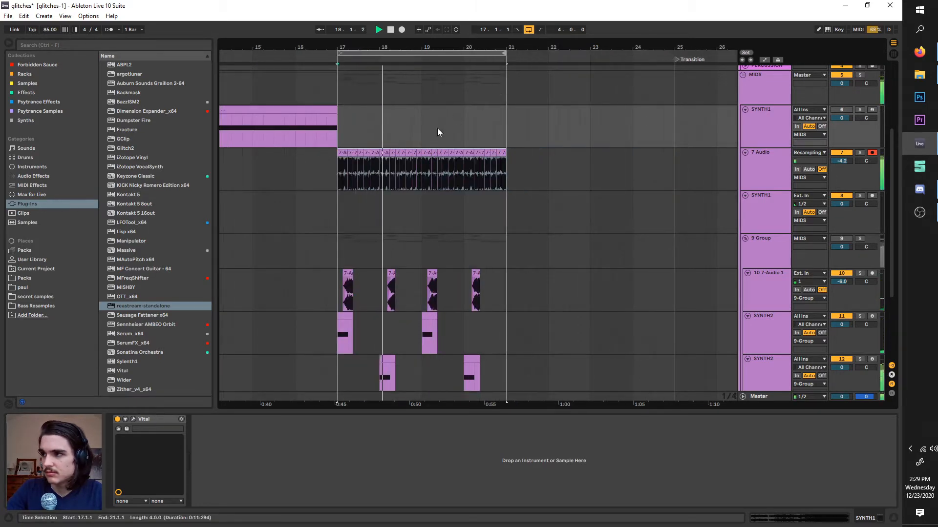
{"action": "scroll", "coordinate": [438, 179], "scroll_direction": "left", "scroll_amount": 1}
{"action": "key", "text": "space"}
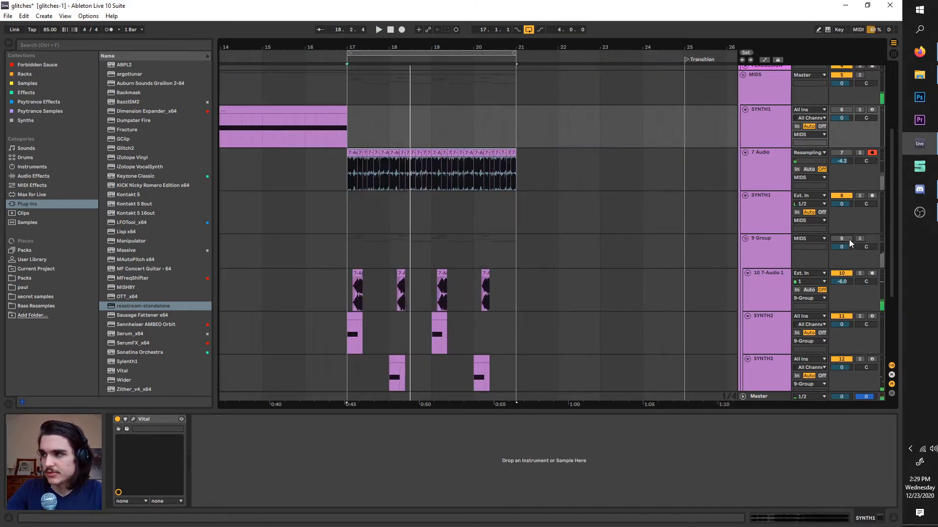
{"action": "key", "text": "space"}
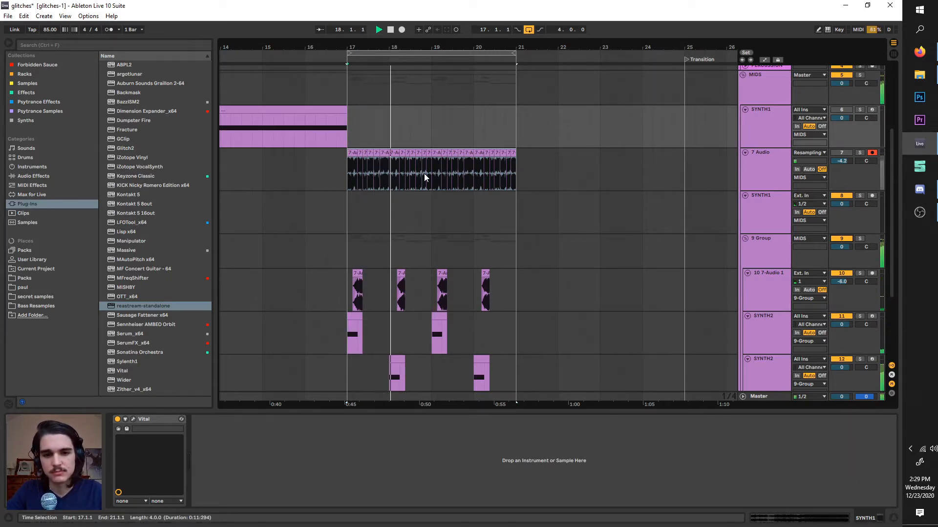
{"action": "scroll", "coordinate": [424, 176], "scroll_direction": "down", "scroll_amount": 2}
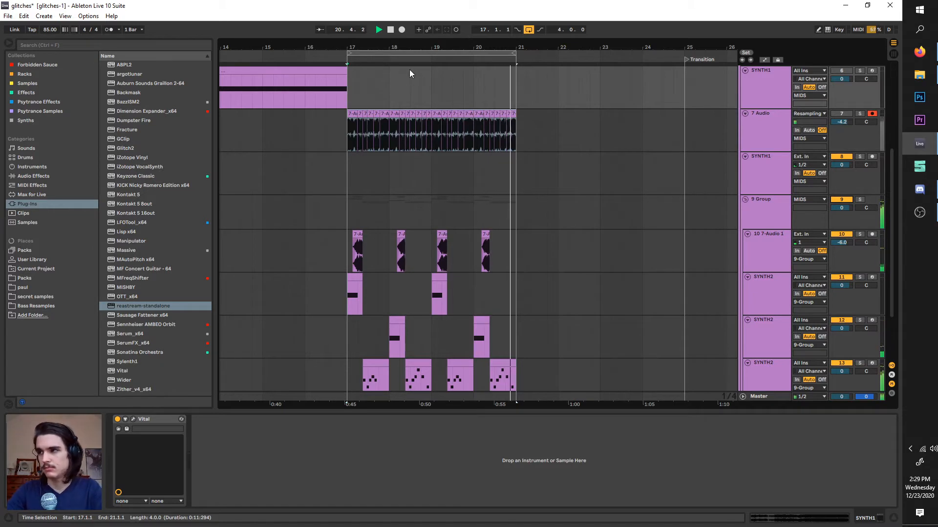
- Reactivate the SYNTH1 track above the resampling audio track and duplicate the whole track
{"action": "scroll", "coordinate": [395, 148], "scroll_direction": "up", "scroll_amount": 5}
{"action": "left_click", "coordinate": [763, 172]}
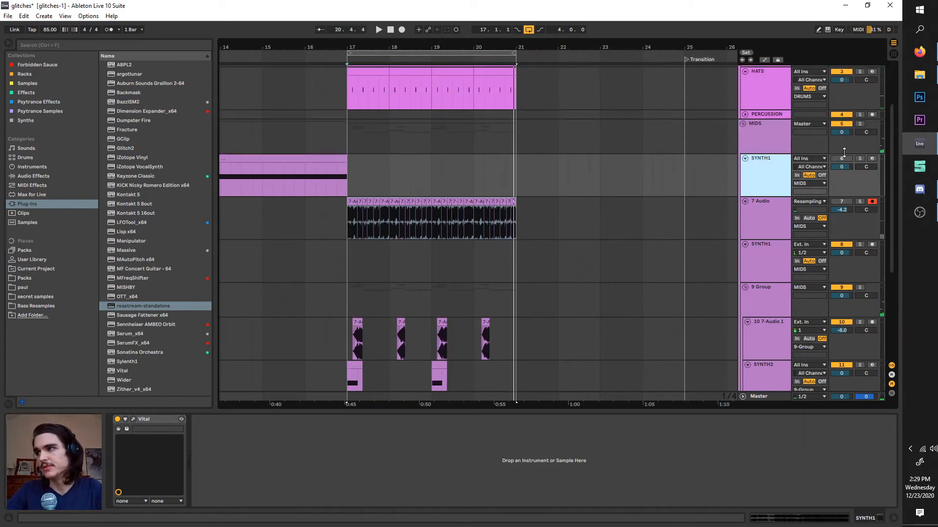
{"action": "left_click", "coordinate": [840, 158]}
{"action": "left_click_drag", "start_coordinate": [419, 186], "coordinate": [545, 184]}
{"action": "left_click", "coordinate": [749, 164]}
{"action": "key", "text": "ctrl+d"}
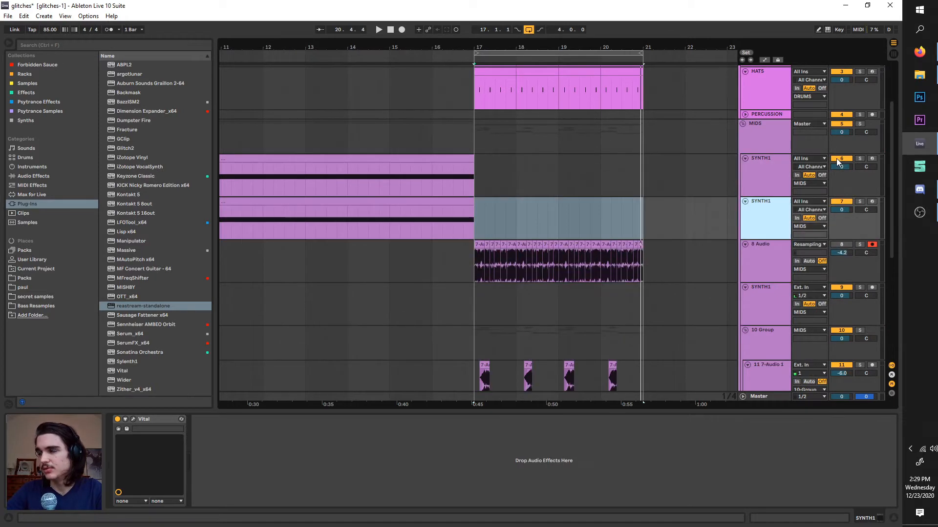
- Delete the clip on the original SYNTH1 track and move the four-bar loop to start at bar 9
{"action": "left_click", "coordinate": [388, 165]}
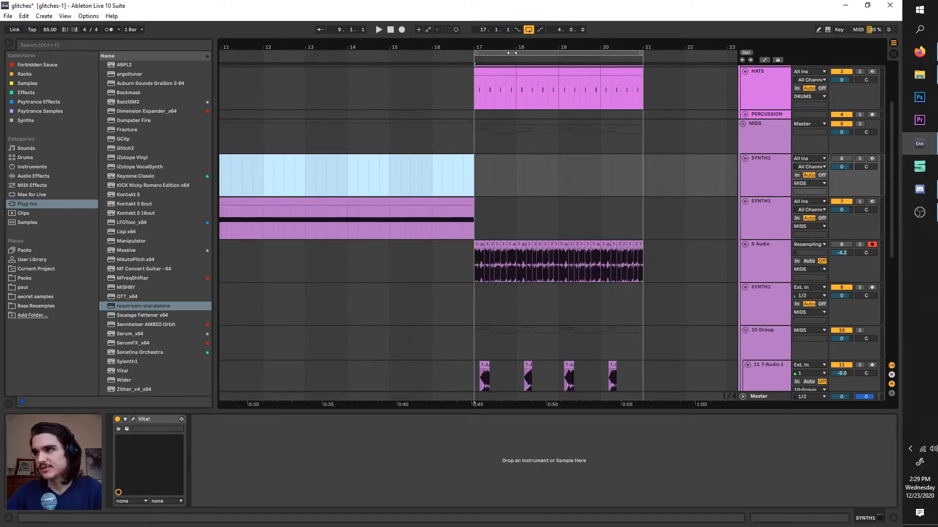
{"action": "left_click_drag", "start_coordinate": [511, 52], "coordinate": [283, 53]}
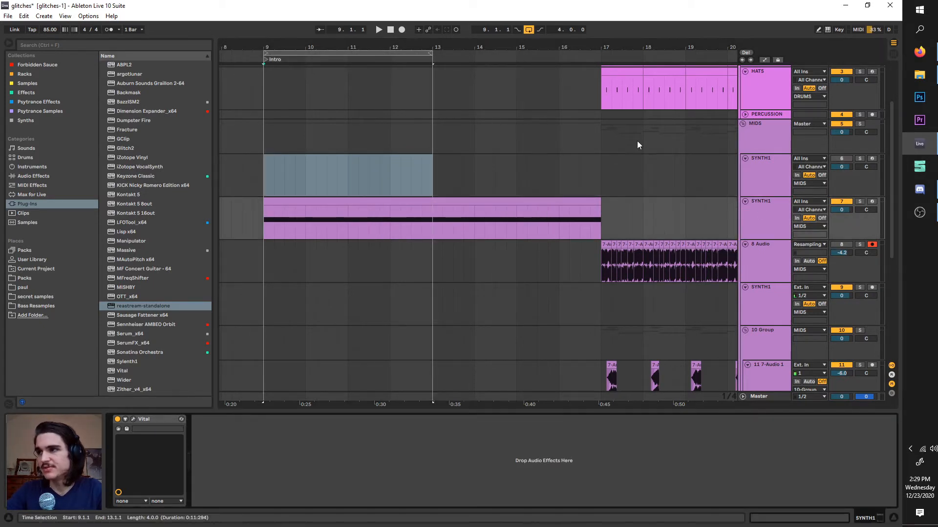
- Open Vital on the duplicated SYNTH1 track and initialize its preset
{"action": "left_click", "coordinate": [133, 418]}
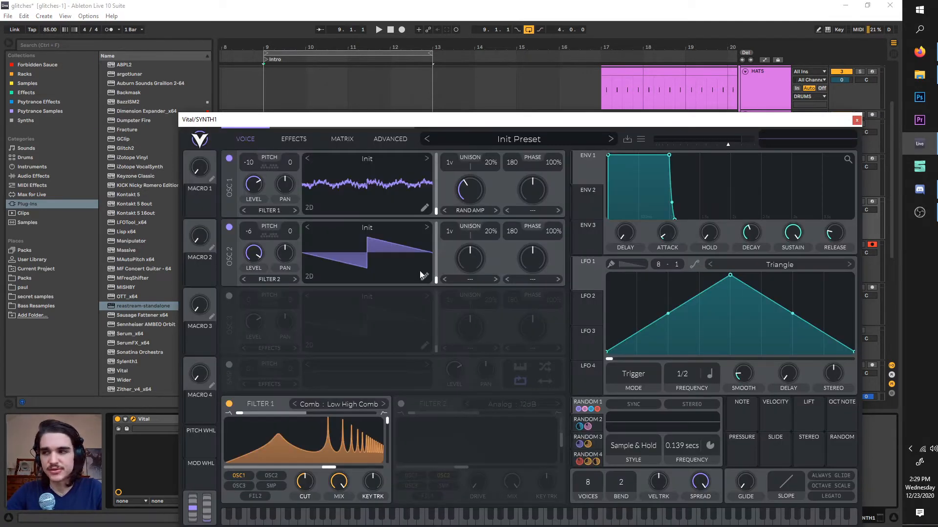
{"action": "left_click", "coordinate": [641, 139]}
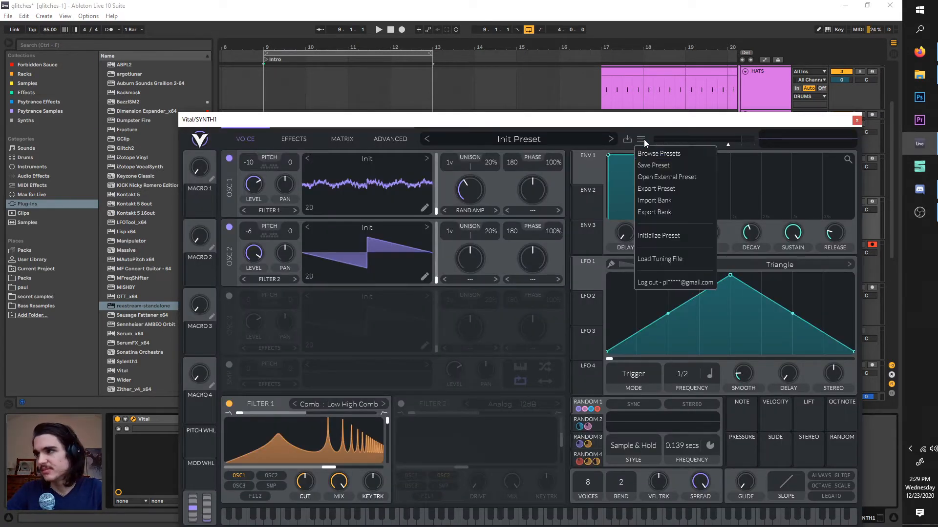
{"action": "left_click", "coordinate": [663, 239]}
{"action": "left_click_drag", "start_coordinate": [550, 120], "coordinate": [409, 157]}
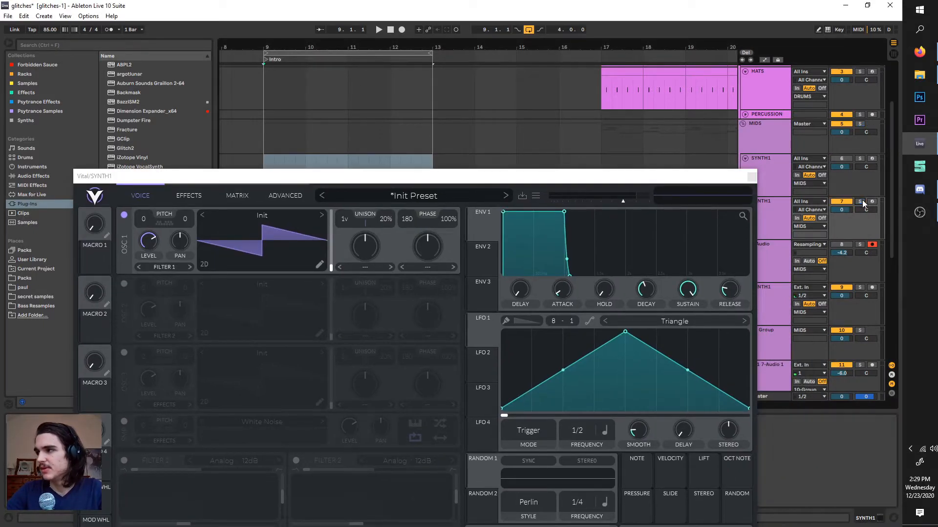
{"action": "key", "text": "space"}
{"action": "left_click_drag", "start_coordinate": [481, 173], "coordinate": [520, 42]}
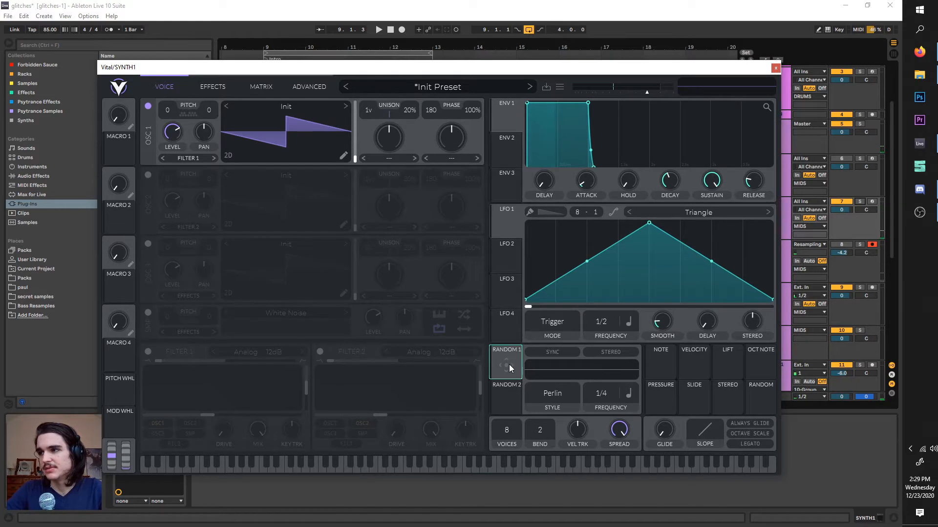
- Assign Random 1 to oscillator 1's coarse pitch, with the pitch set to -3, while playing the loop
{"action": "left_click_drag", "start_coordinate": [509, 364], "coordinate": [269, 198]}
{"action": "left_click_drag", "start_coordinate": [168, 113], "coordinate": [171, 128]}
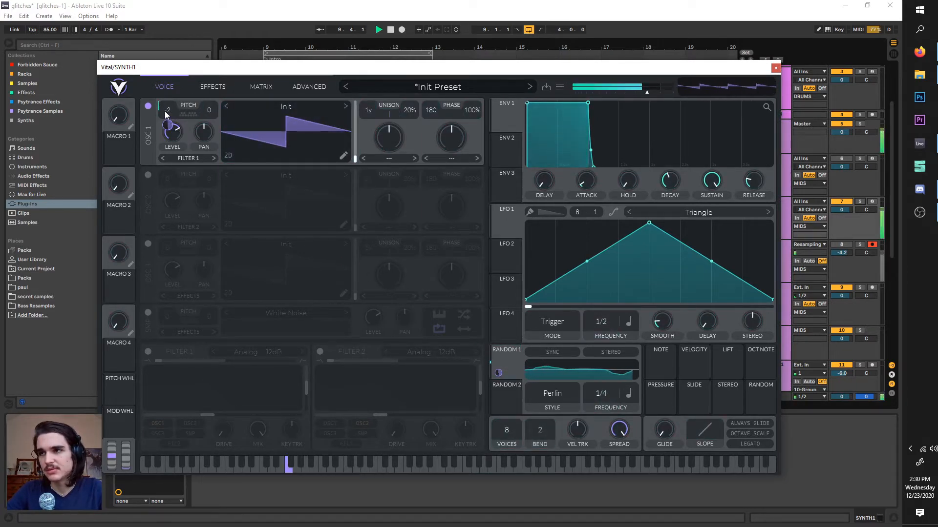
{"action": "key", "text": "space"}
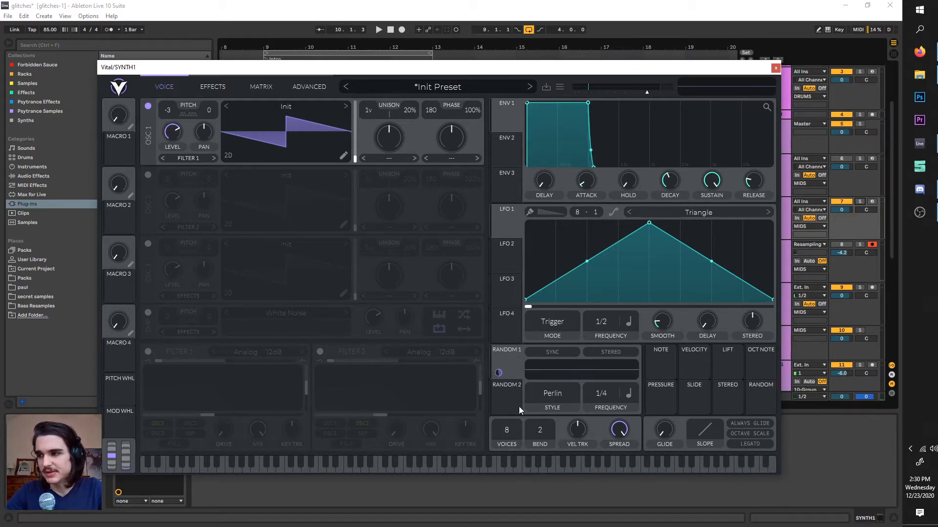
- Set Random 1's style to Sample & Hold and play the loop to hear it
{"action": "left_click", "coordinate": [552, 395]}
{"action": "left_click", "coordinate": [565, 392]}
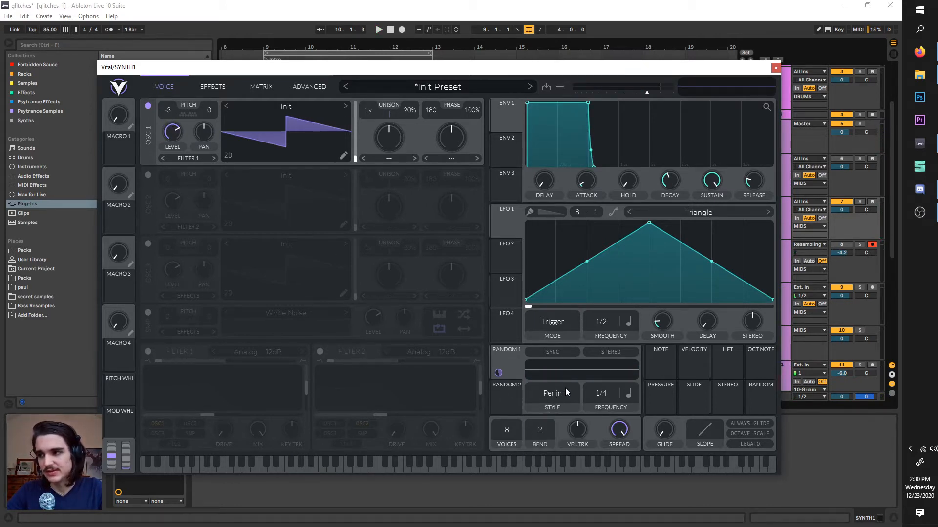
{"action": "left_click", "coordinate": [564, 387]}
{"action": "left_click", "coordinate": [564, 434]}
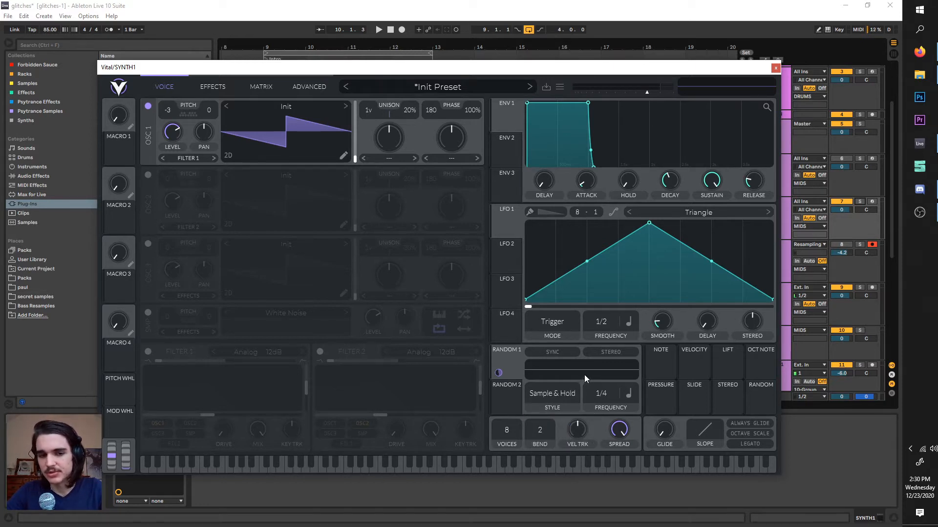
{"action": "key", "text": "space"}
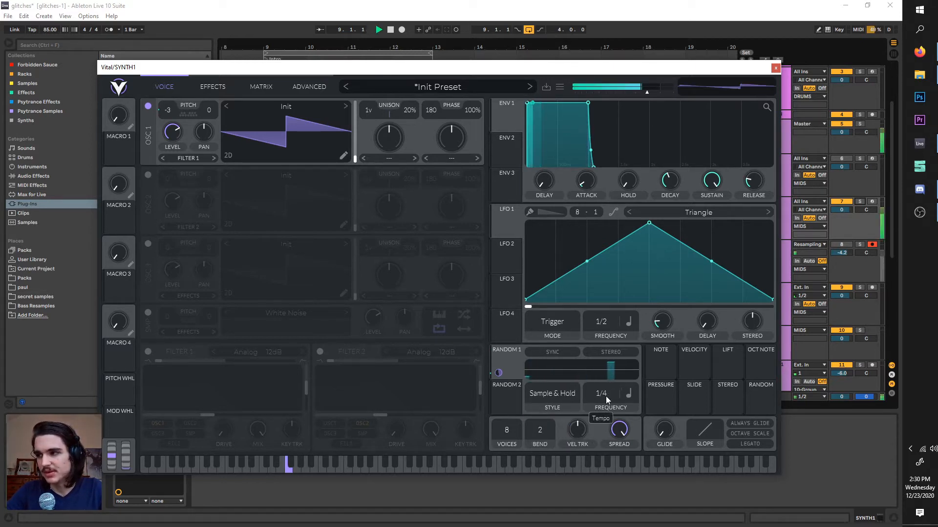
{"action": "key", "text": "space"}
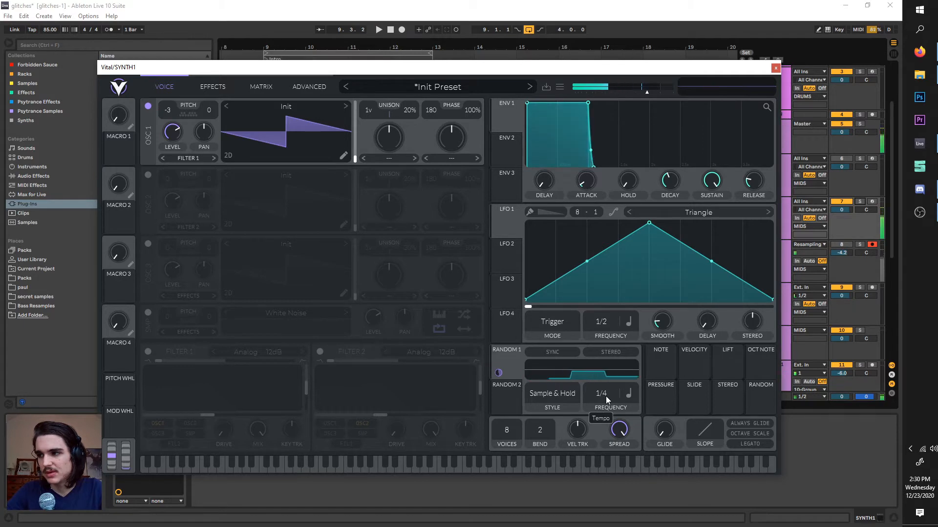
- Set Random 1's frequency to 1/16 and adjust oscillator 1's coarse pitch while playing the loop
{"action": "left_click_drag", "start_coordinate": [603, 367], "coordinate": [604, 350]}
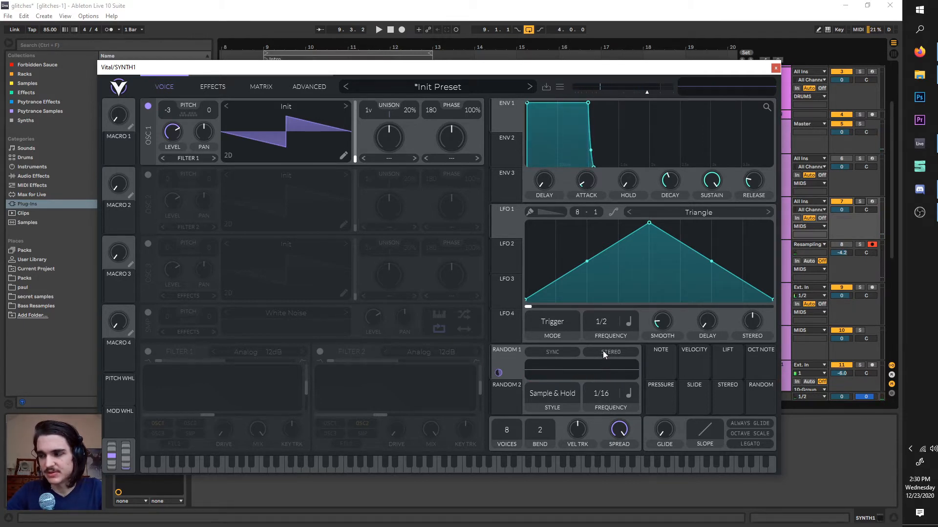
{"action": "key", "text": "space"}
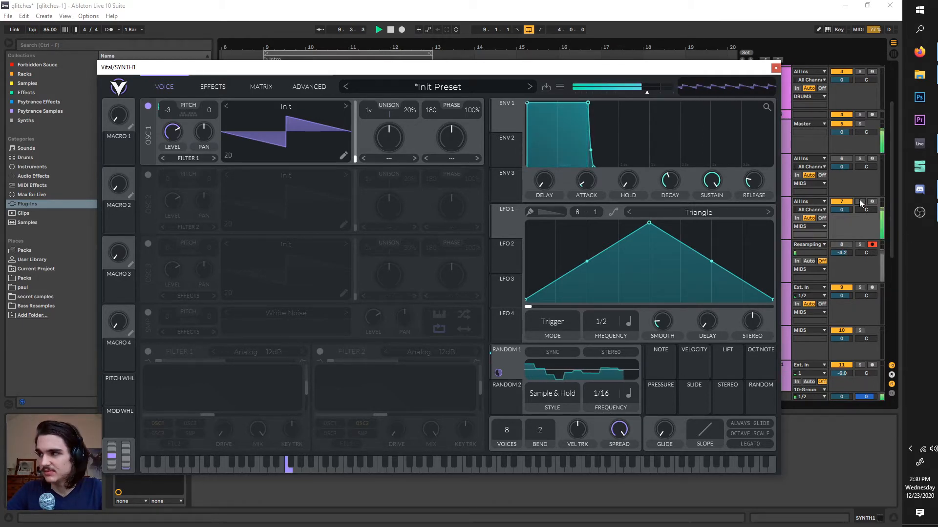
{"action": "left_click_drag", "start_coordinate": [168, 110], "coordinate": [172, 127]}
{"action": "key", "text": "space"}
- Enable Vital's Delay effect and switch its frequency to Seconds
{"action": "left_click", "coordinate": [209, 88]}
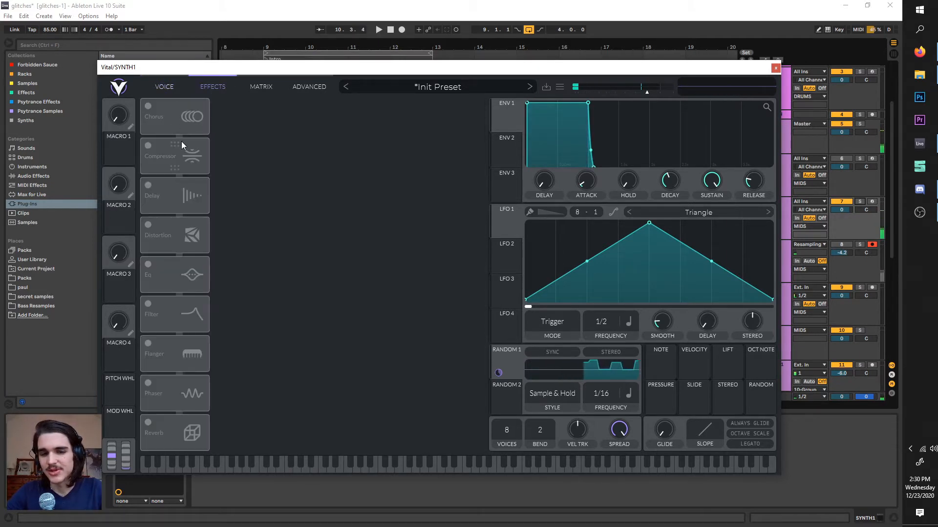
{"action": "left_click", "coordinate": [147, 186]}
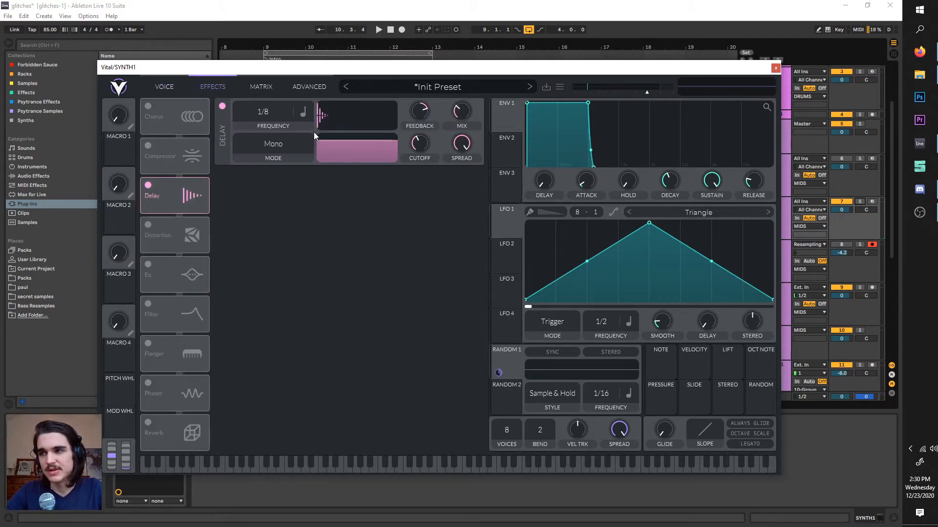
{"action": "left_click", "coordinate": [301, 112]}
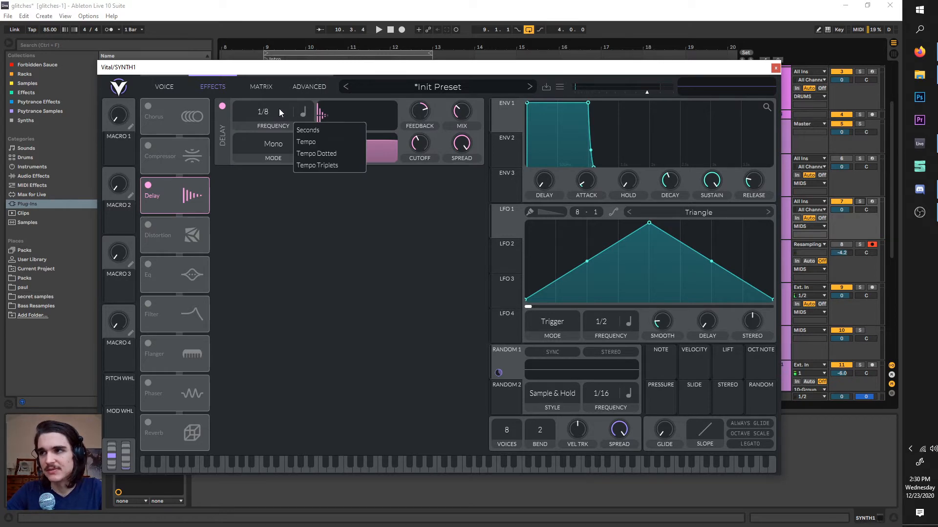
{"action": "left_click", "coordinate": [315, 130]}
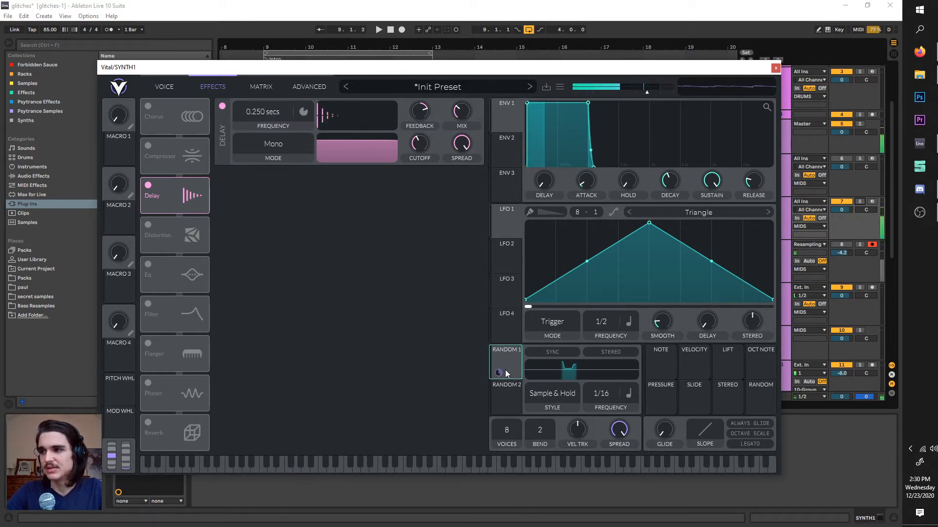
- Assign Random 1 to the Delay frequency, set the frequency to 0.220 secs and play the loop
{"action": "left_click_drag", "start_coordinate": [498, 373], "coordinate": [263, 135]}
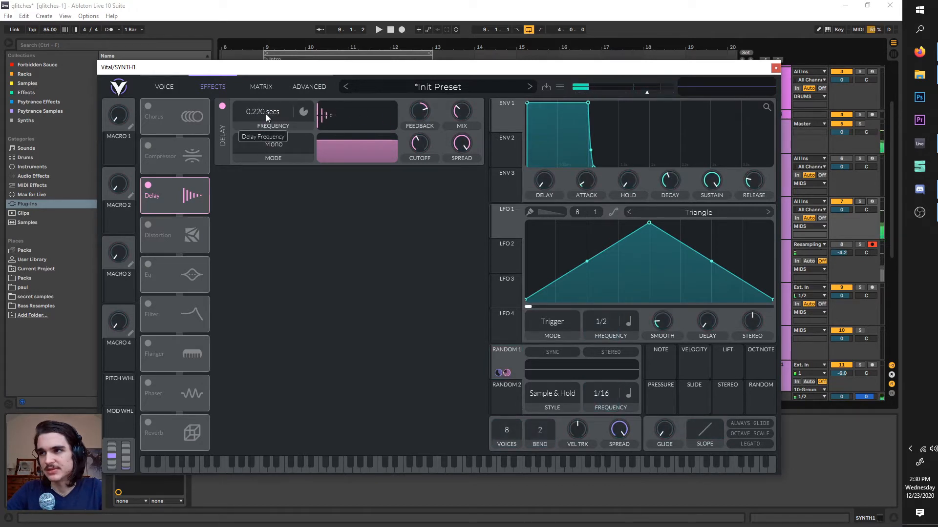
{"action": "key", "text": "space"}
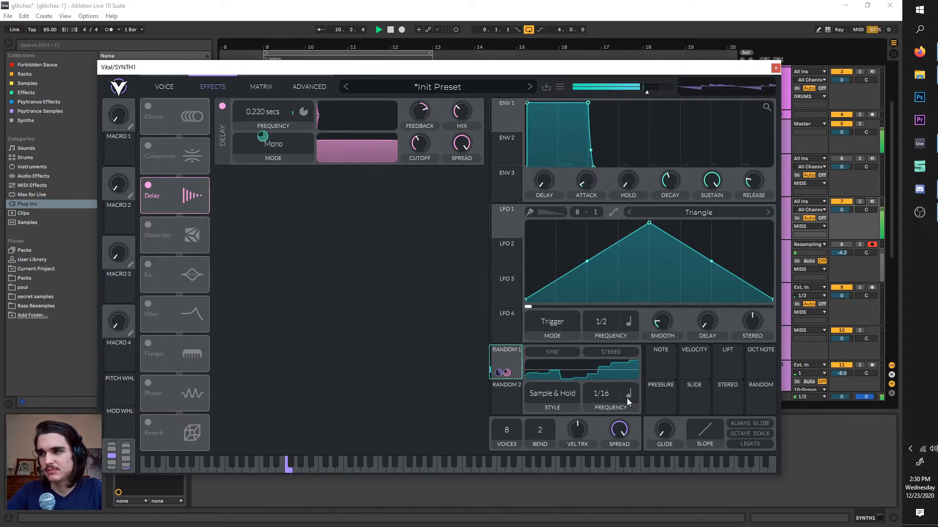
{"action": "key", "text": "space"}
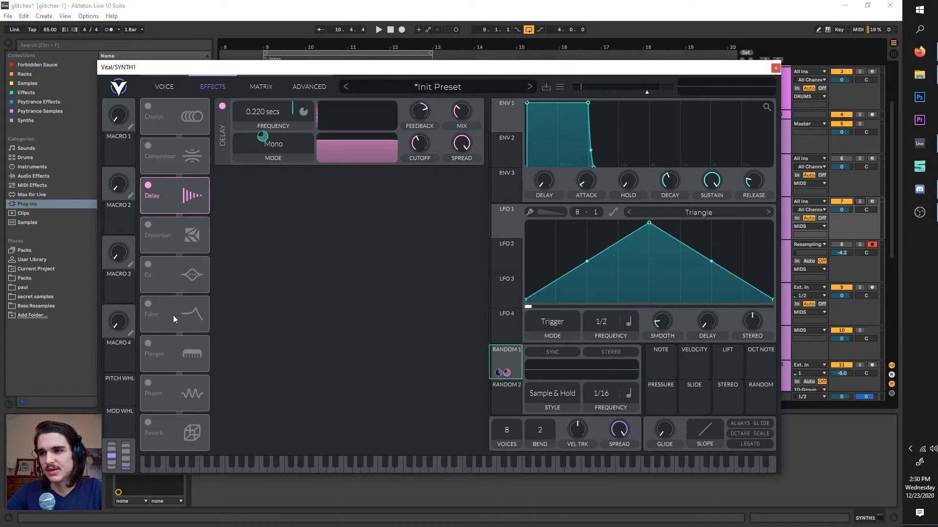
- Enable the Phaser directly after the Delay and modulate its center with Random 2
{"action": "left_click", "coordinate": [147, 382]}
{"action": "left_click_drag", "start_coordinate": [147, 382], "coordinate": [166, 251]}
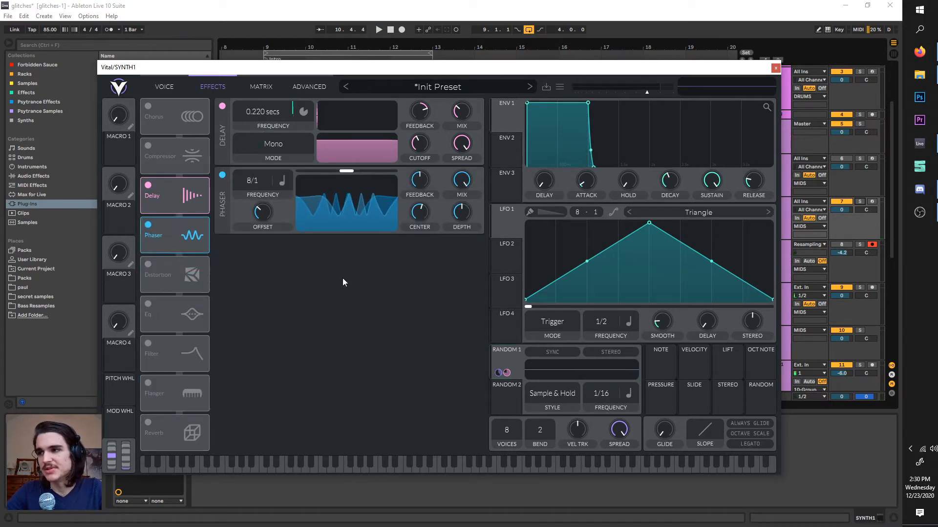
{"action": "left_click_drag", "start_coordinate": [507, 400], "coordinate": [419, 212]}
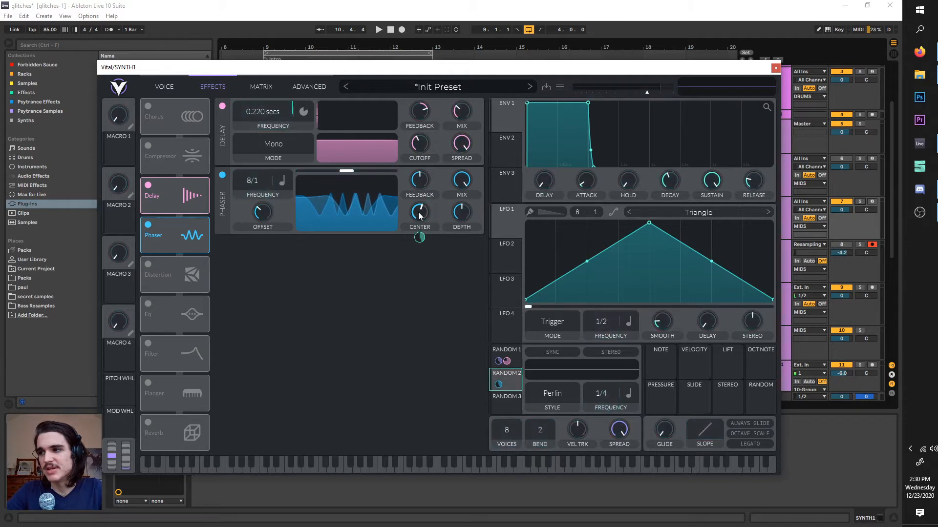
{"action": "key", "text": "space"}
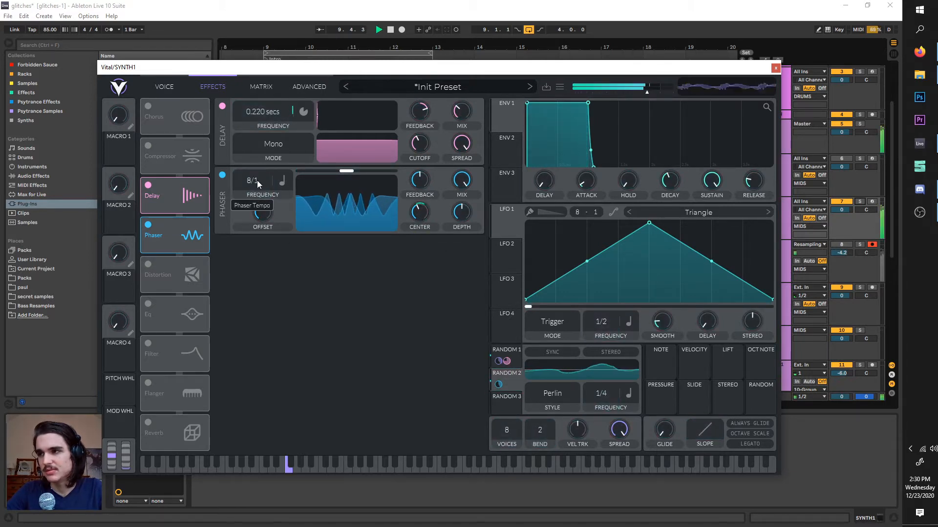
- Set the Phaser frequency to Freeze and turn its offset down to the minimum
{"action": "left_click_drag", "start_coordinate": [254, 186], "coordinate": [249, 271]}
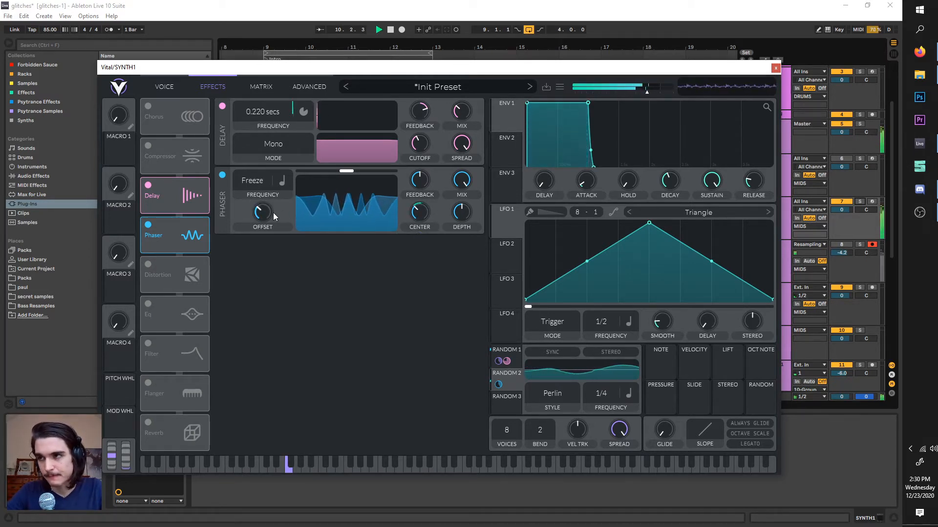
{"action": "left_click_drag", "start_coordinate": [265, 213], "coordinate": [259, 268]}
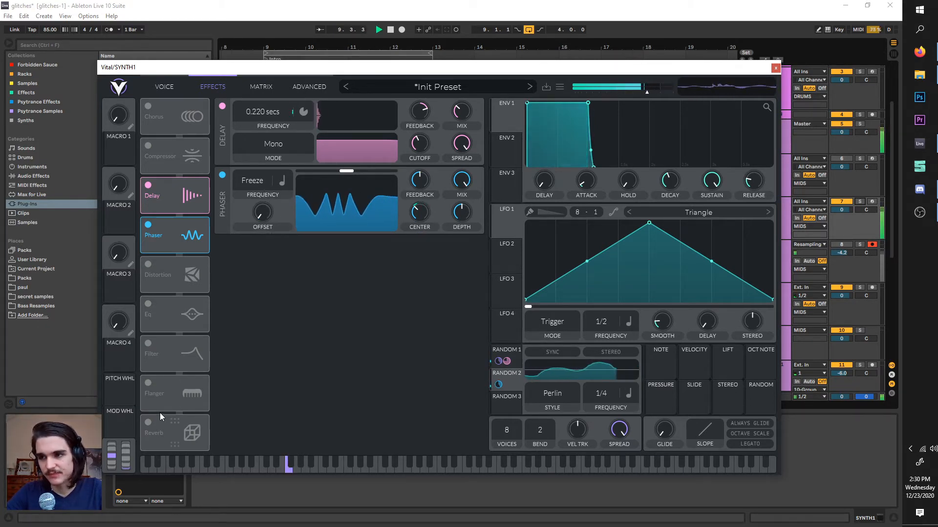
- Enable Distortion with its filter set to Pre, raise the blend to the midpoint and modulate the cutoff with Random 2 by 56.00
{"action": "left_click", "coordinate": [147, 264]}
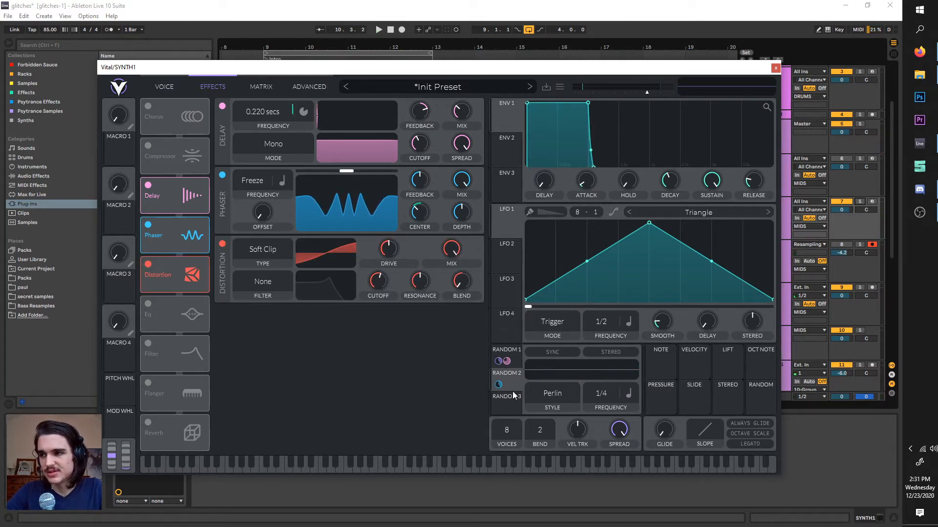
{"action": "left_click", "coordinate": [268, 279]}
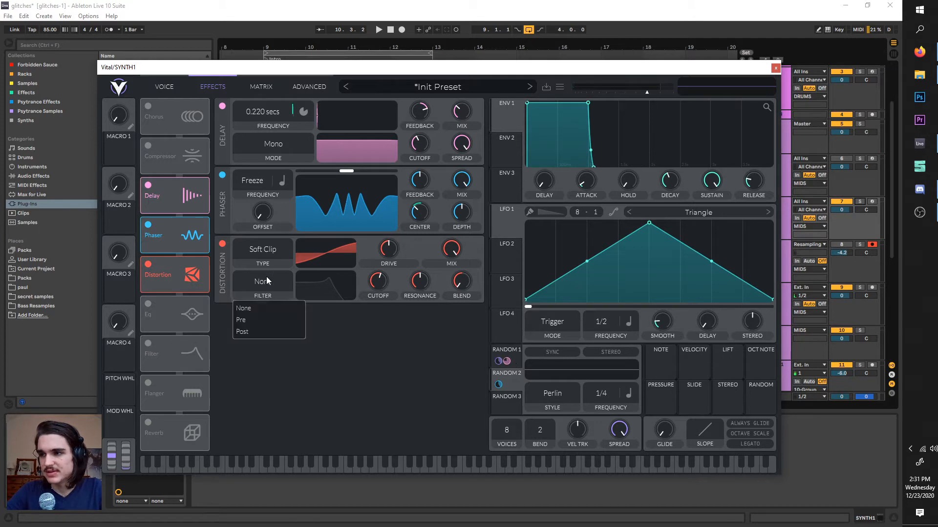
{"action": "left_click", "coordinate": [271, 320]}
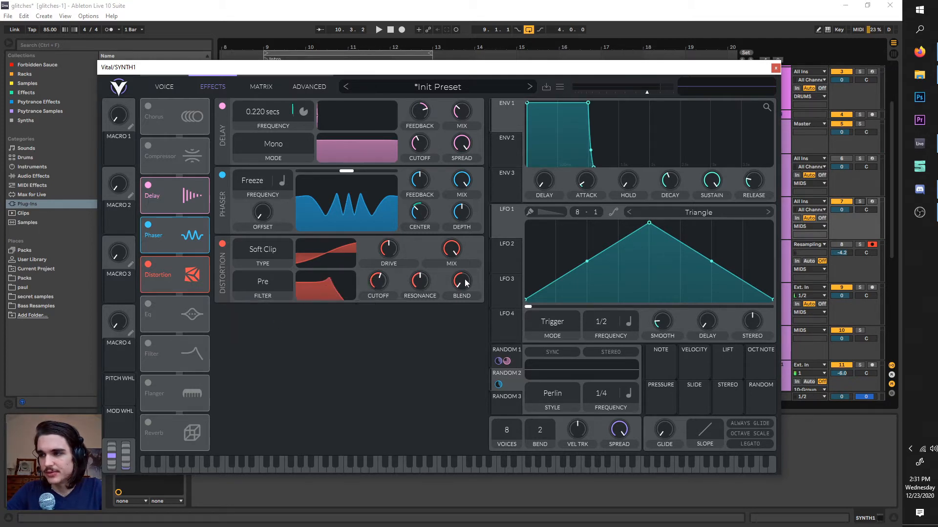
{"action": "left_click_drag", "start_coordinate": [498, 384], "coordinate": [381, 280]}
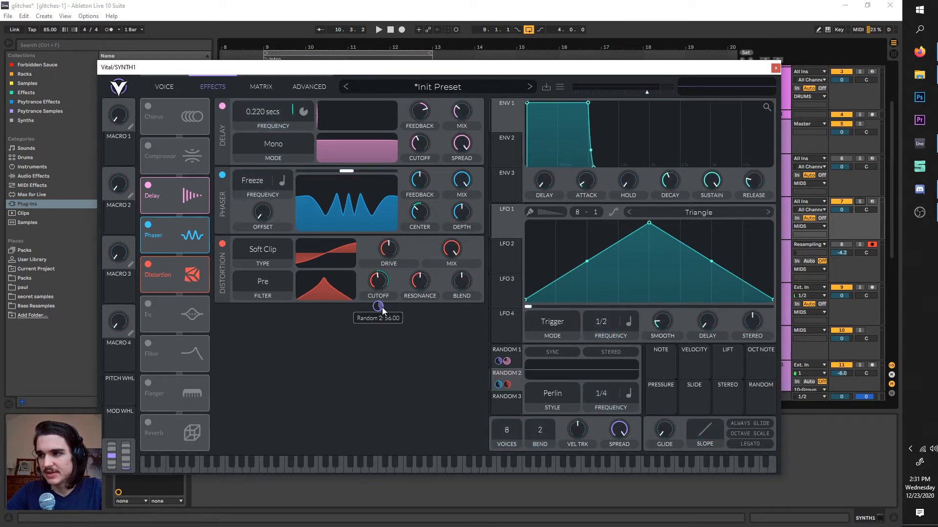
- Move Distortion to the front of the effects chain and enable the Compressor directly after the Phaser
{"action": "key", "text": "space"}
{"action": "left_click_drag", "start_coordinate": [181, 273], "coordinate": [183, 119]}
{"action": "left_click_drag", "start_coordinate": [151, 188], "coordinate": [148, 269]}
{"action": "left_click", "coordinate": [147, 263]}
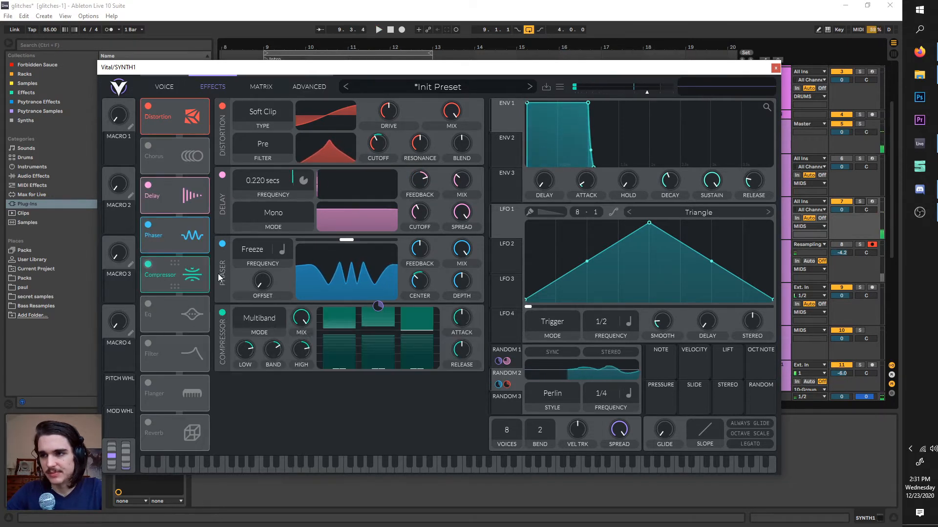
- Play the loop and lower Vital's output volume slightly
{"action": "key", "text": "space"}
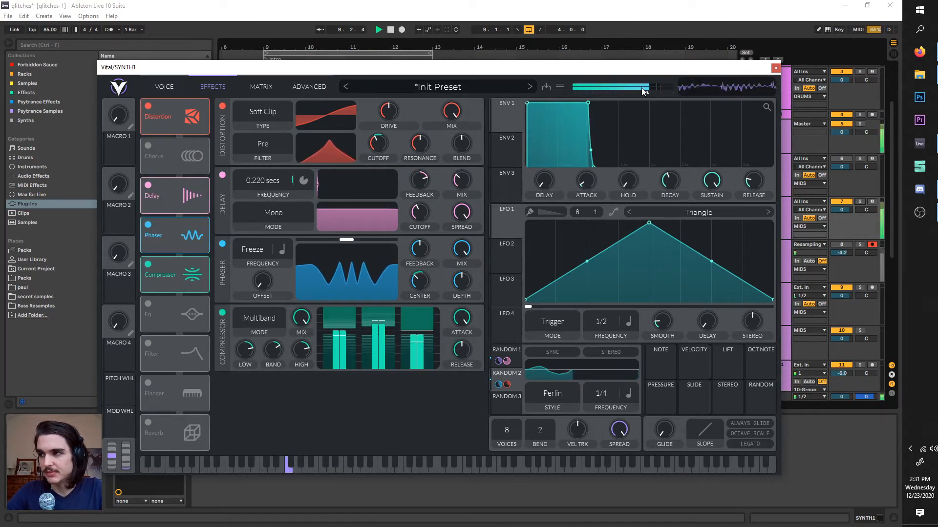
{"action": "left_click_drag", "start_coordinate": [623, 91], "coordinate": [637, 90]}
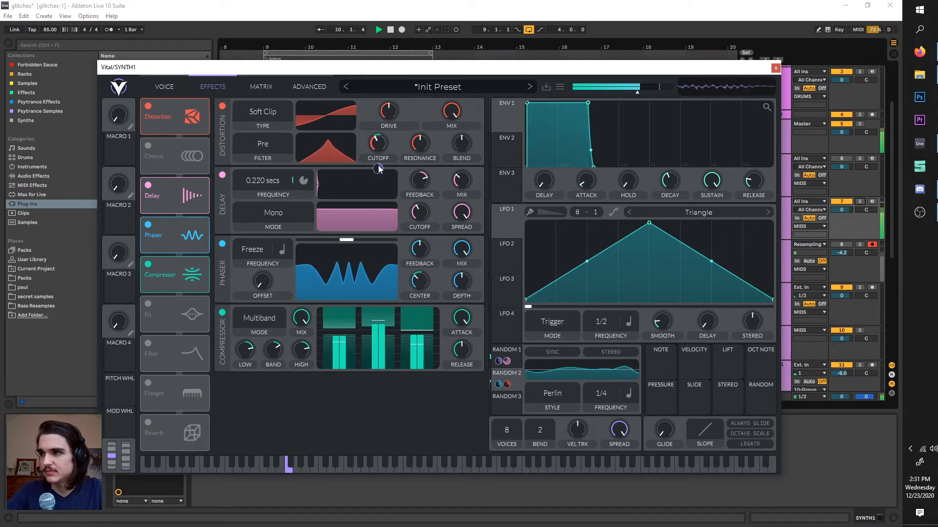
{"action": "mouse_move", "coordinate": [378, 169]}
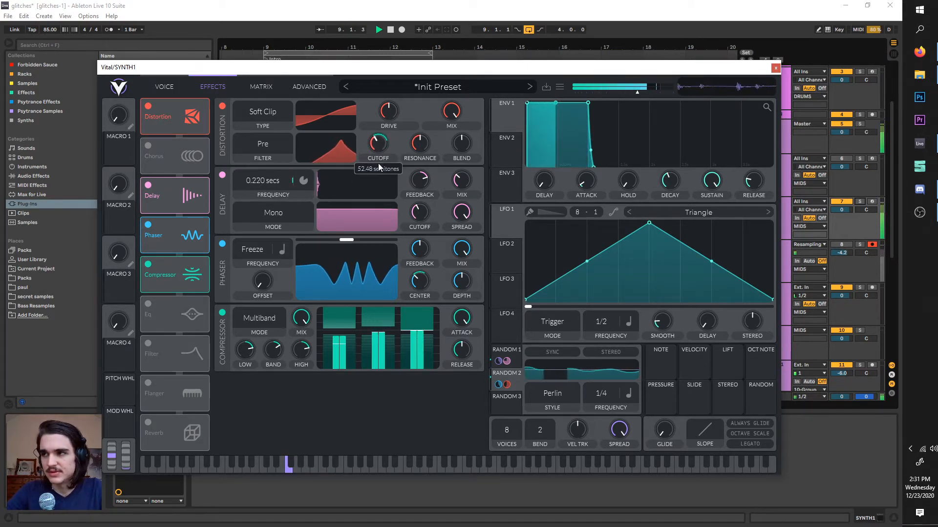
- Enable oscillator 2 and modulate its transpose with Random 3, lowering the transpose to -8
{"action": "left_click", "coordinate": [163, 88]}
{"action": "left_click", "coordinate": [148, 174]}
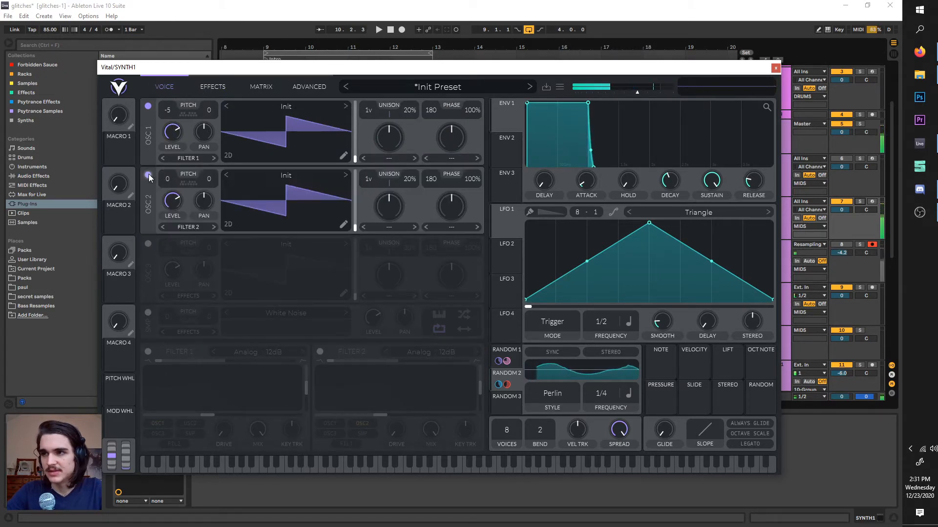
{"action": "left_click_drag", "start_coordinate": [509, 398], "coordinate": [167, 192]}
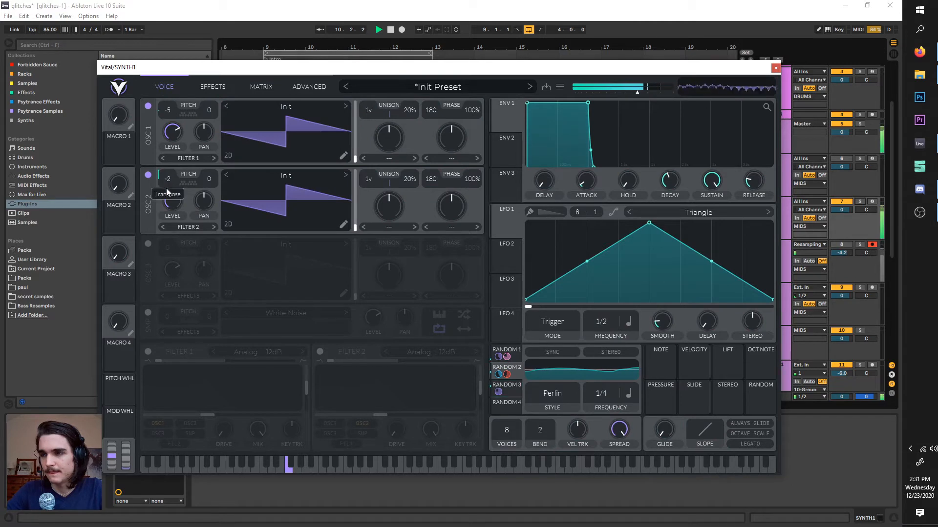
- Set Random 3 to a 1/16 frequency and the Sine Interpolate style
{"action": "left_click", "coordinate": [514, 387]}
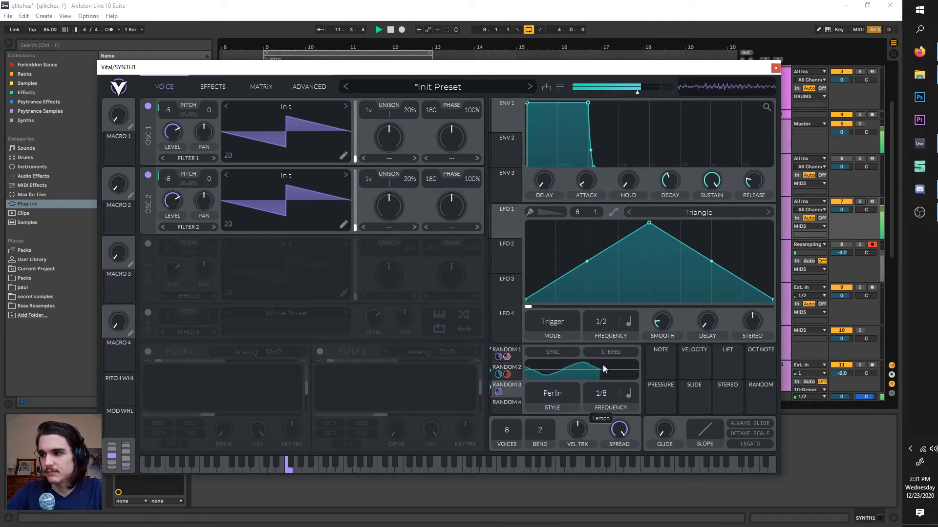
{"action": "left_click_drag", "start_coordinate": [605, 353], "coordinate": [607, 338]}
{"action": "left_click", "coordinate": [555, 396]}
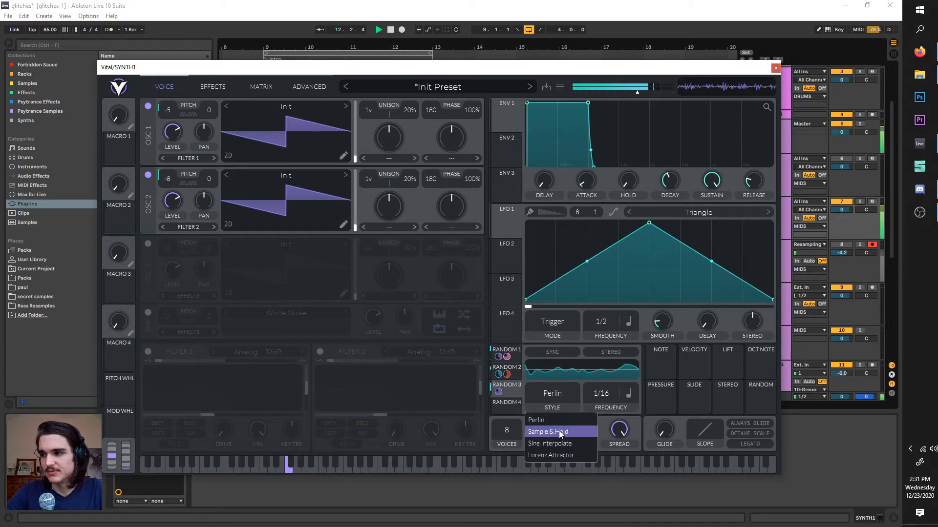
{"action": "left_click", "coordinate": [561, 444]}
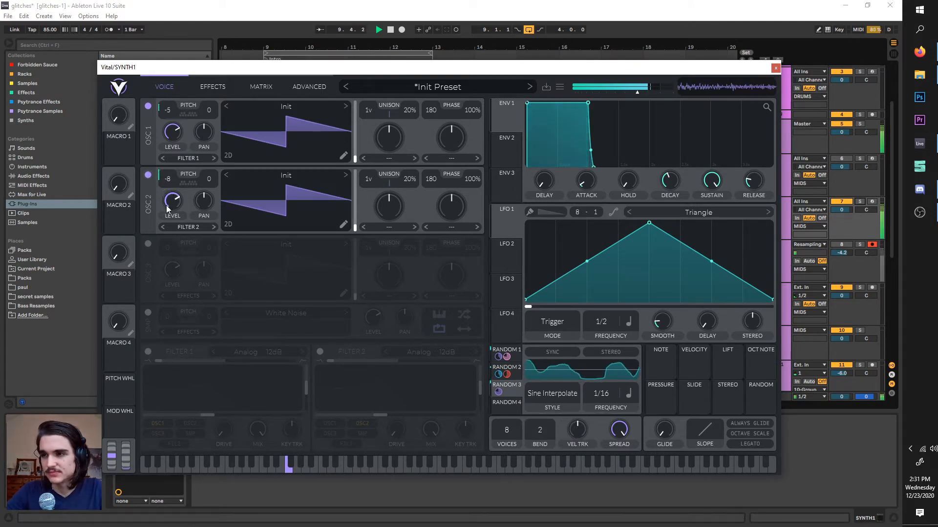
- Make the Osc 1 Transpose and Phaser Center modulations bipolar in the modulation matrix, leaving Delay Frequency unipolar
{"action": "left_click", "coordinate": [200, 89]}
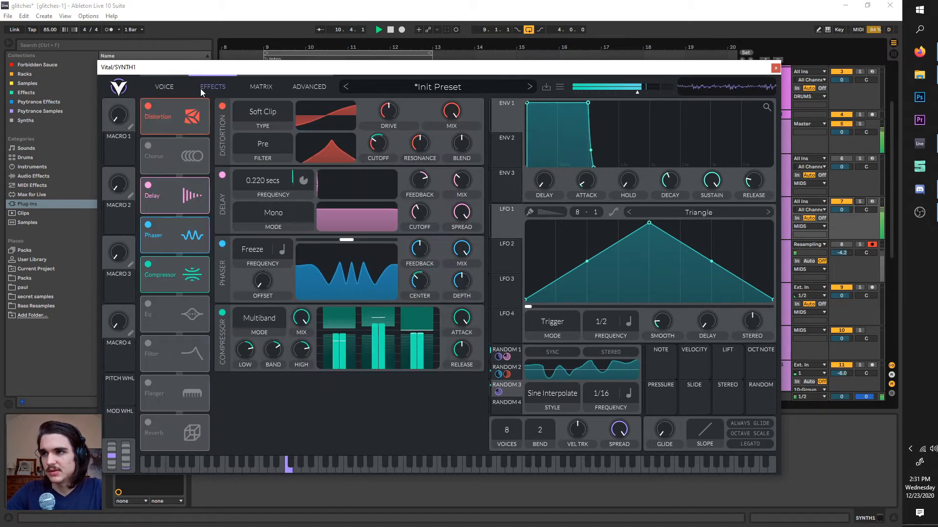
{"action": "left_click", "coordinate": [258, 90]}
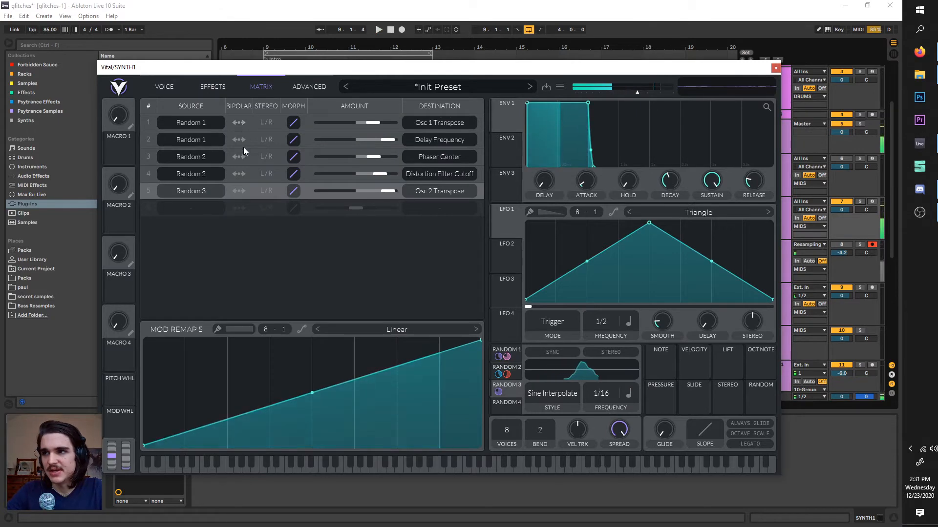
{"action": "left_click", "coordinate": [214, 87]}
{"action": "left_click", "coordinate": [261, 87]}
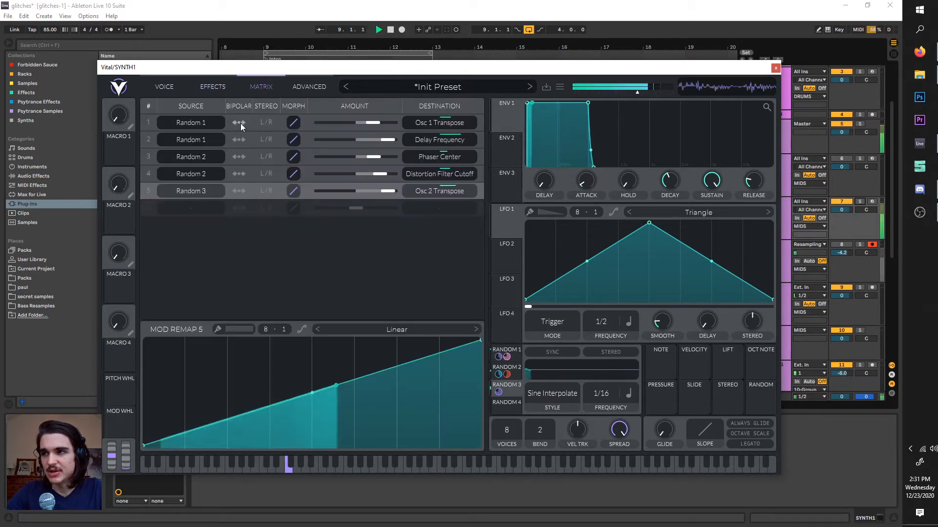
{"action": "left_click", "coordinate": [239, 123]}
{"action": "left_click", "coordinate": [239, 142]}
{"action": "left_click", "coordinate": [240, 158]}
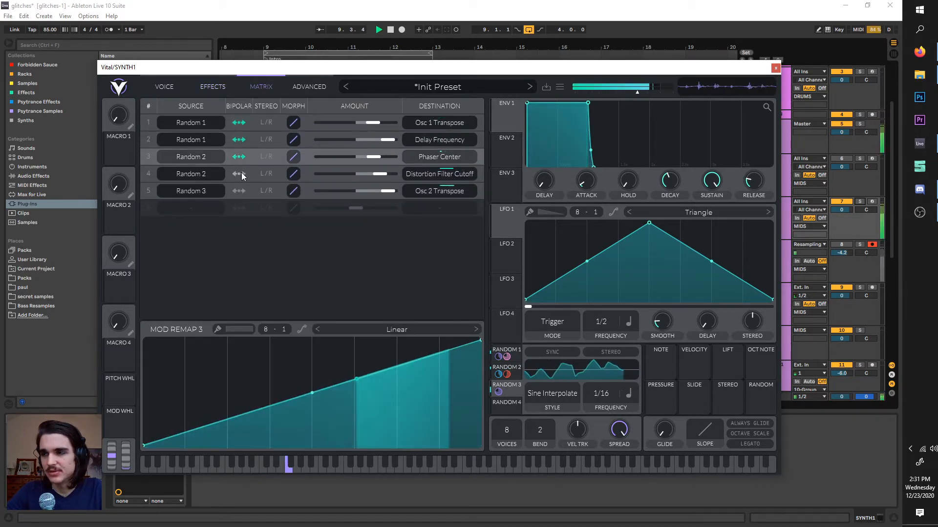
{"action": "left_click", "coordinate": [238, 139]}
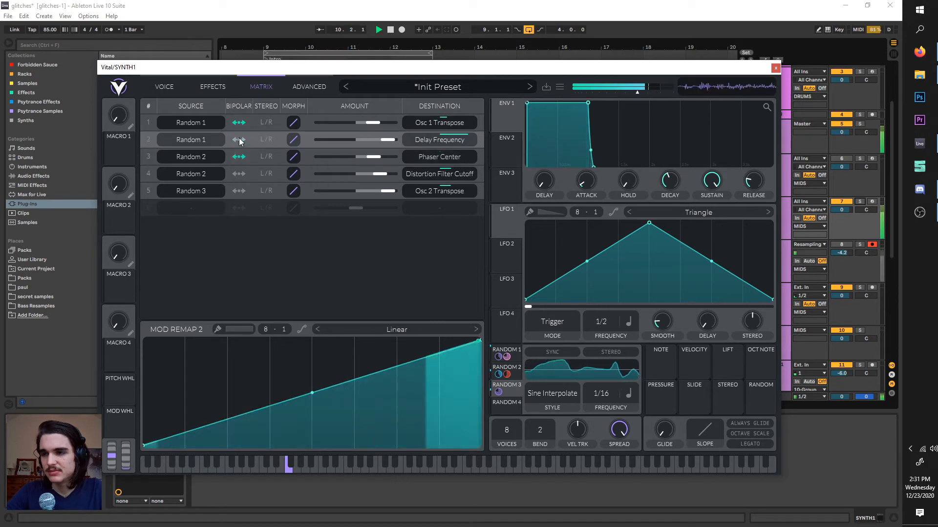
- Make the Osc 2 Transpose modulation bipolar, return Distortion Filter Cutoff to unipolar after trying it as bipolar, and stop playback
{"action": "left_click", "coordinate": [239, 174]}
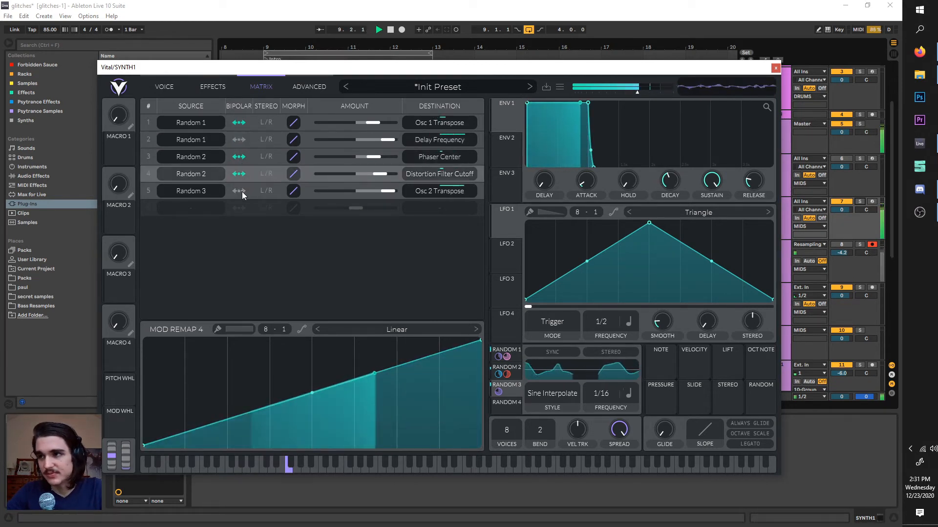
{"action": "left_click", "coordinate": [241, 191]}
{"action": "left_click", "coordinate": [239, 173]}
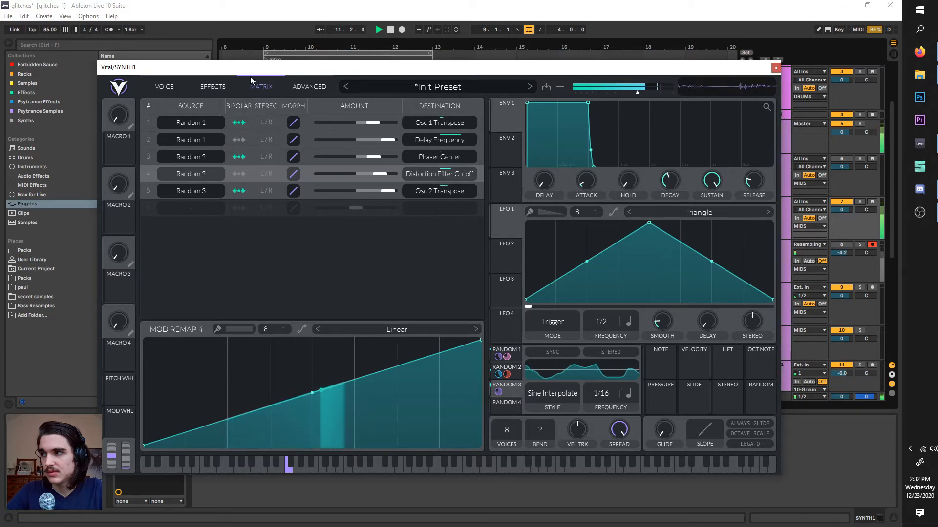
{"action": "key", "text": "space"}
{"action": "left_click", "coordinate": [221, 88]}
{"action": "left_click", "coordinate": [166, 88]}
{"action": "left_click", "coordinate": [204, 89]}
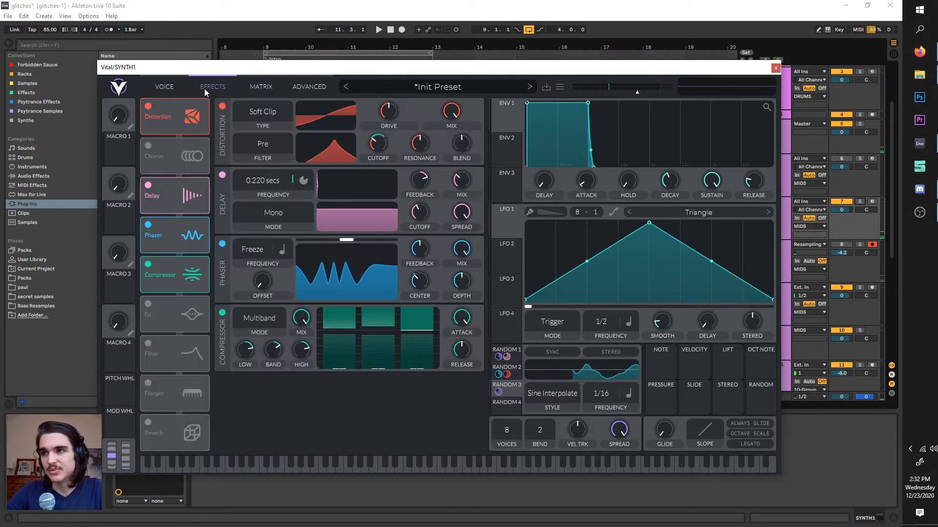
{"action": "left_click", "coordinate": [164, 87]}
{"action": "left_click_drag", "start_coordinate": [226, 69], "coordinate": [276, 74]}
{"action": "left_click", "coordinate": [240, 89]}
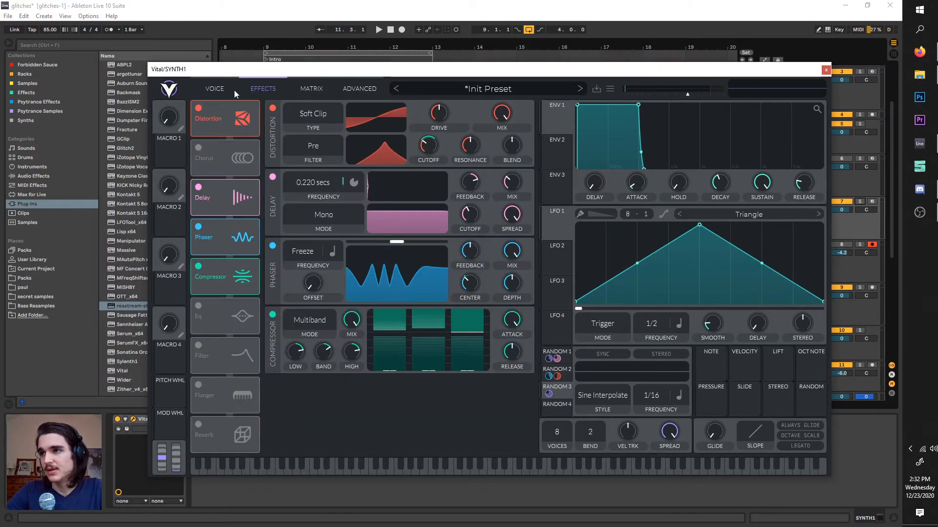
{"action": "left_click", "coordinate": [230, 87]}
{"action": "left_click", "coordinate": [240, 86]}
{"action": "left_click", "coordinate": [226, 84]}
{"action": "left_click", "coordinate": [245, 91]}
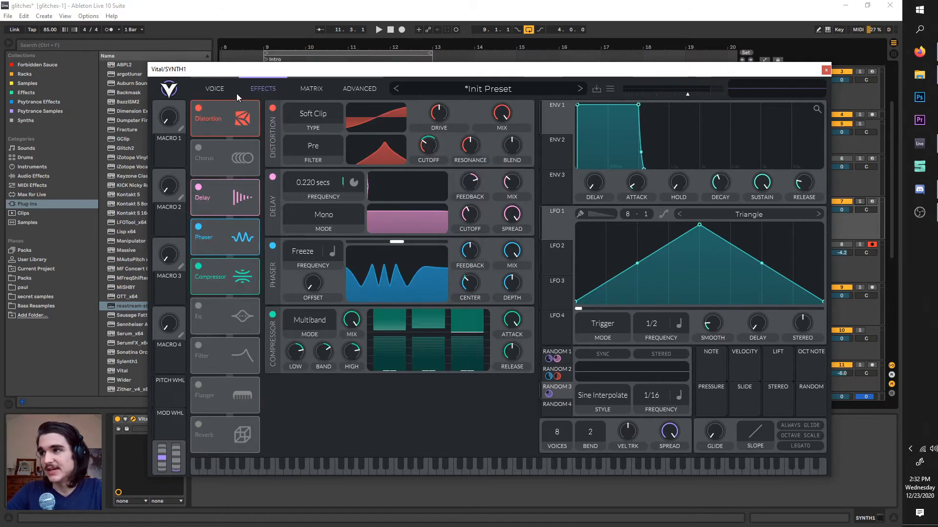
{"action": "left_click", "coordinate": [235, 92]}
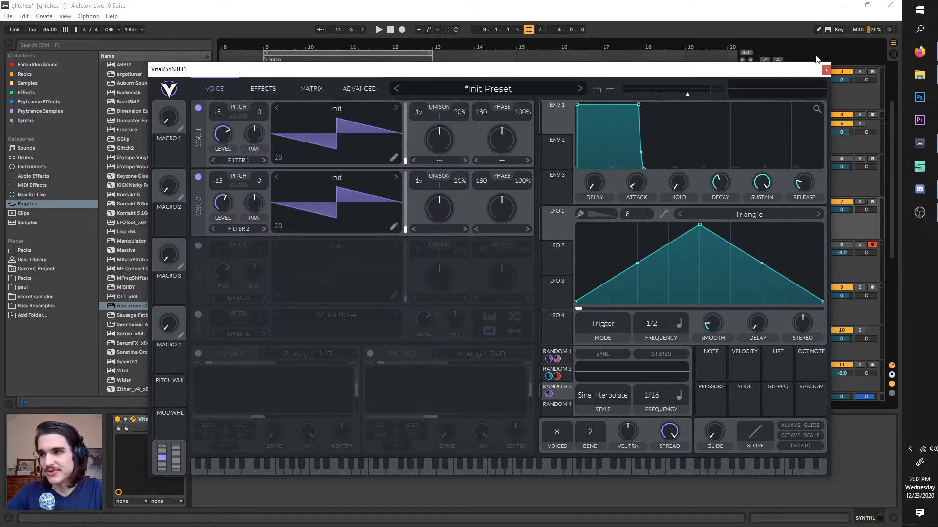
- Close the Vital window and insert a new audio track below the second SYNTH1 track
{"action": "left_click", "coordinate": [825, 71]}
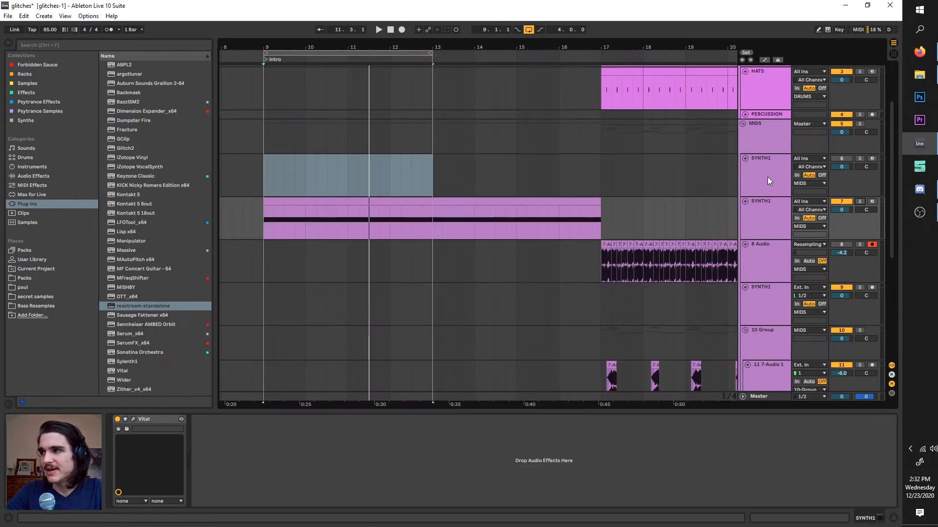
{"action": "right_click", "coordinate": [770, 206]}
{"action": "left_click", "coordinate": [792, 275]}
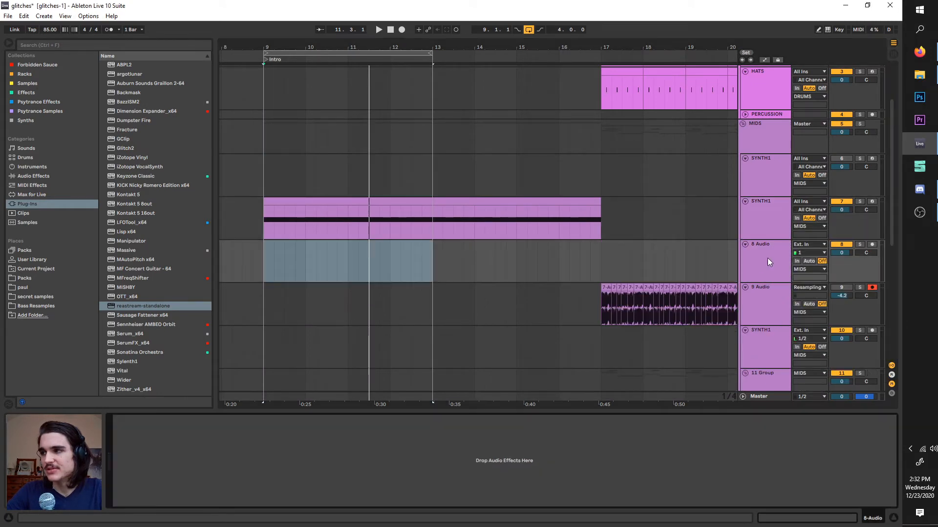
- Arm the new audio track for recording and set its input to Resampling
{"action": "scroll", "coordinate": [789, 206], "scroll_direction": "down", "scroll_amount": 1}
{"action": "left_click", "coordinate": [872, 206]}
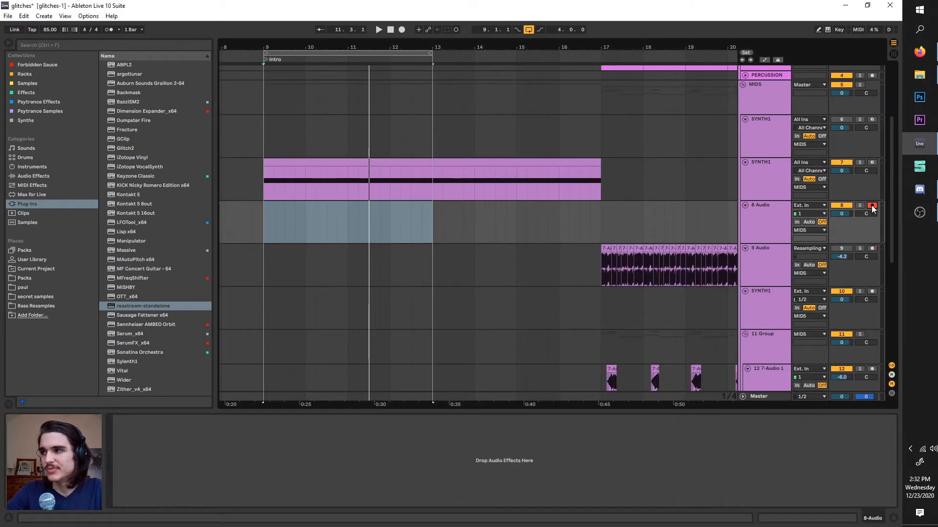
{"action": "left_click", "coordinate": [814, 206]}
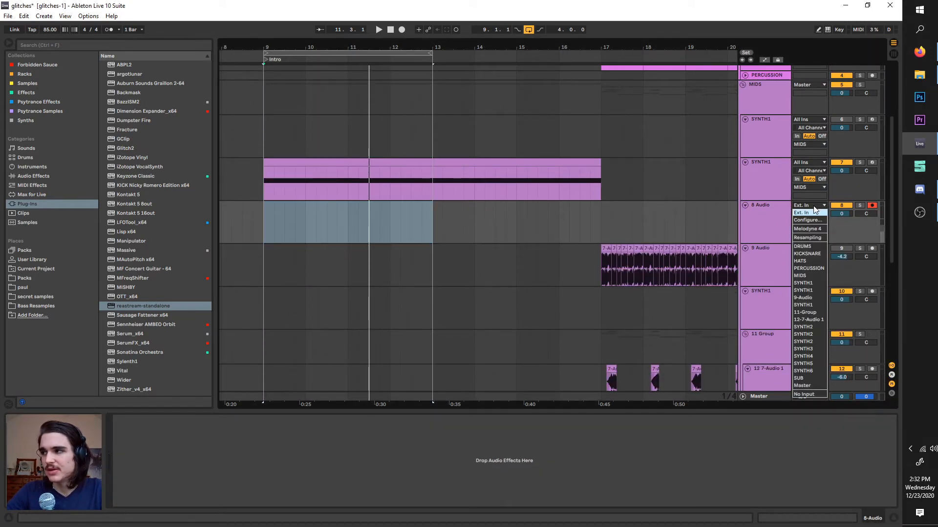
{"action": "left_click", "coordinate": [807, 239]}
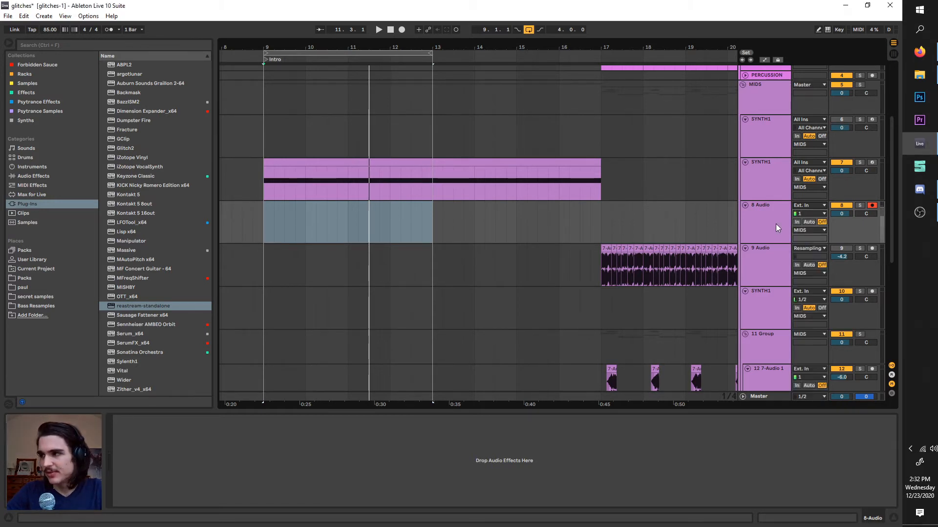
{"action": "left_click", "coordinate": [775, 225]}
{"action": "left_click", "coordinate": [815, 207]}
{"action": "left_click", "coordinate": [813, 207]}
{"action": "left_click", "coordinate": [813, 207]}
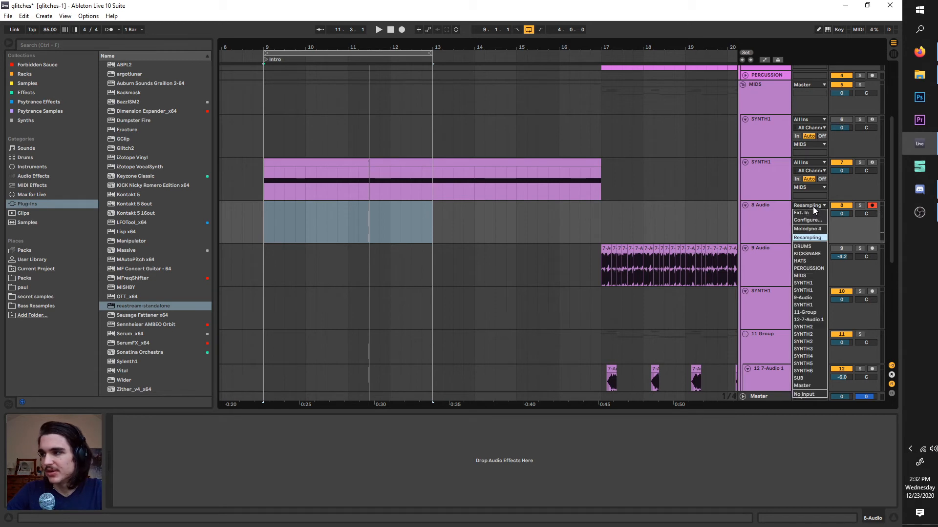
{"action": "left_click", "coordinate": [815, 238]}
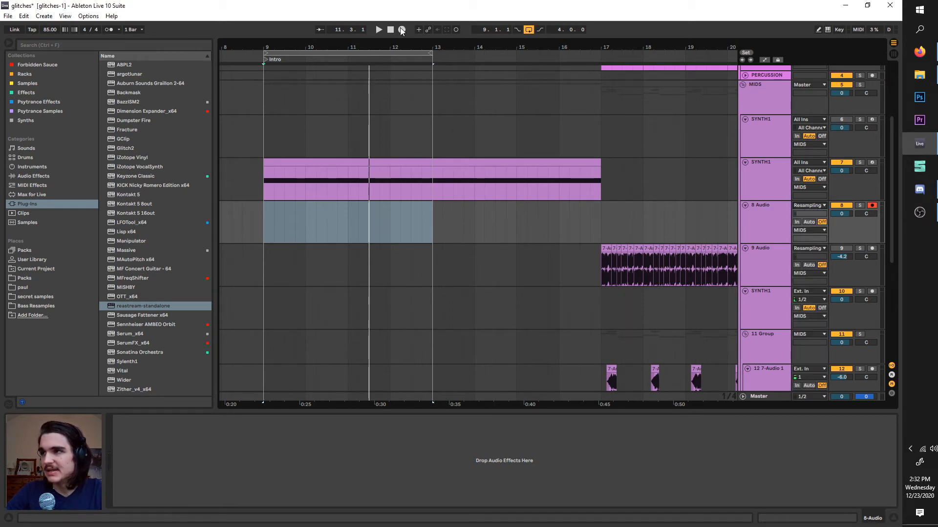
- Extend the loop to bar 17 and start recording the second SYNTH1 track's sound onto the new audio track
{"action": "left_click_drag", "start_coordinate": [431, 51], "coordinate": [584, 74]}
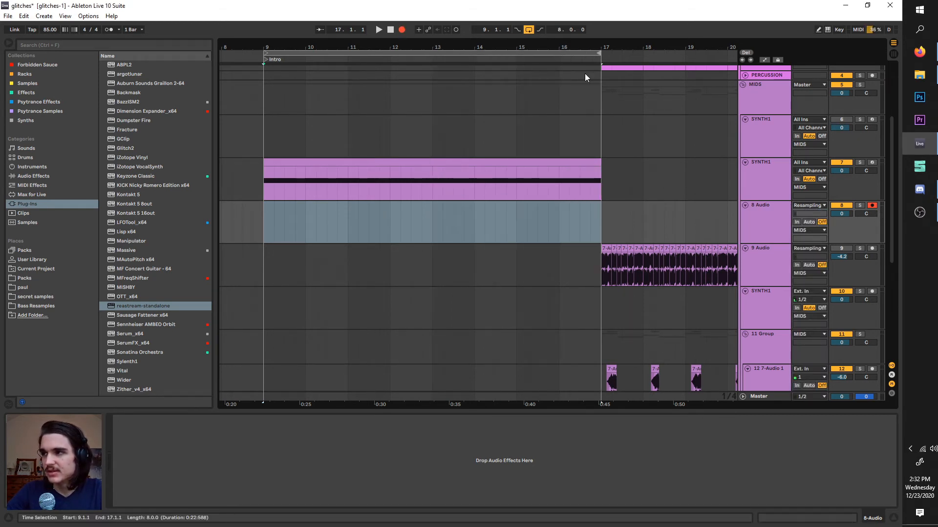
{"action": "left_click", "coordinate": [776, 171]}
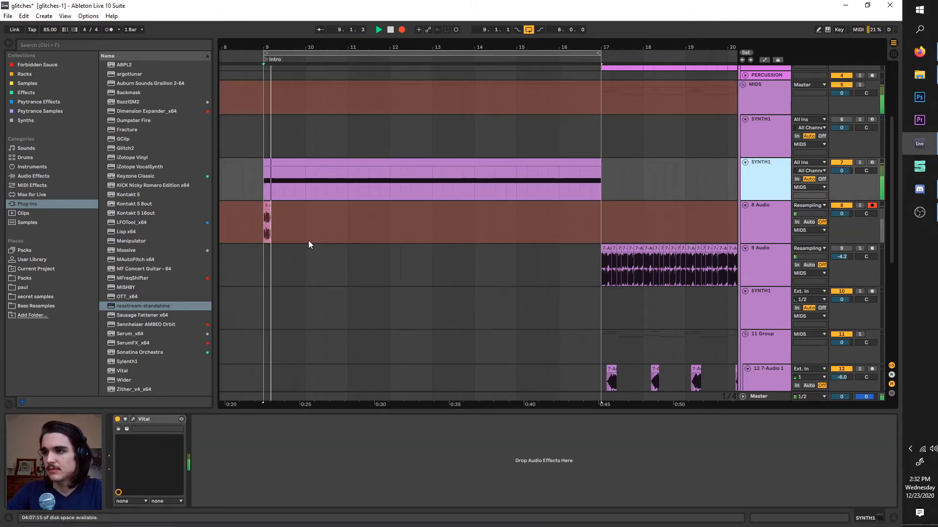
- Reopen Vital on the SYNTH1 track while recording and set oscillator 2's transpose to -12
{"action": "left_click", "coordinate": [134, 420]}
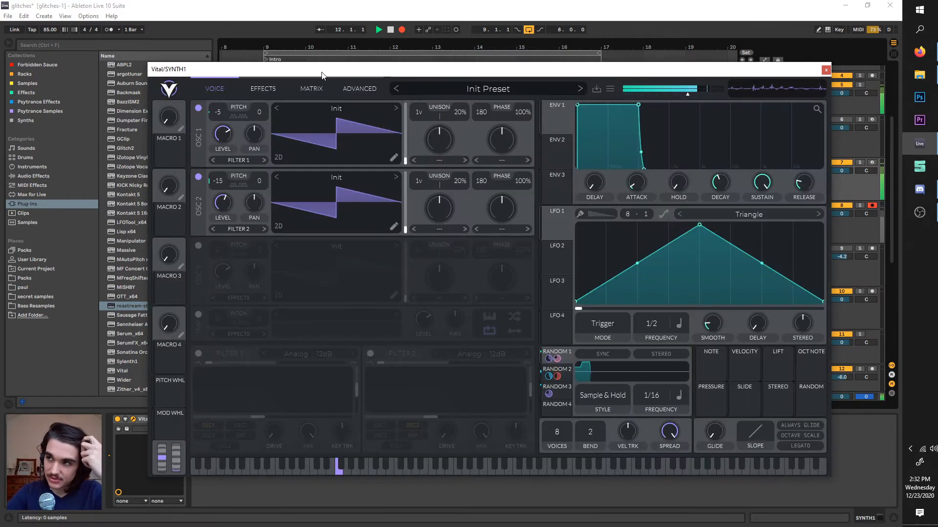
{"action": "mouse_move", "coordinate": [218, 170]}
{"action": "left_mouse_down"}
{"action": "mouse_move", "coordinate": [246, 57]}
{"action": "mouse_move", "coordinate": [227, 174]}
{"action": "left_mouse_up"}
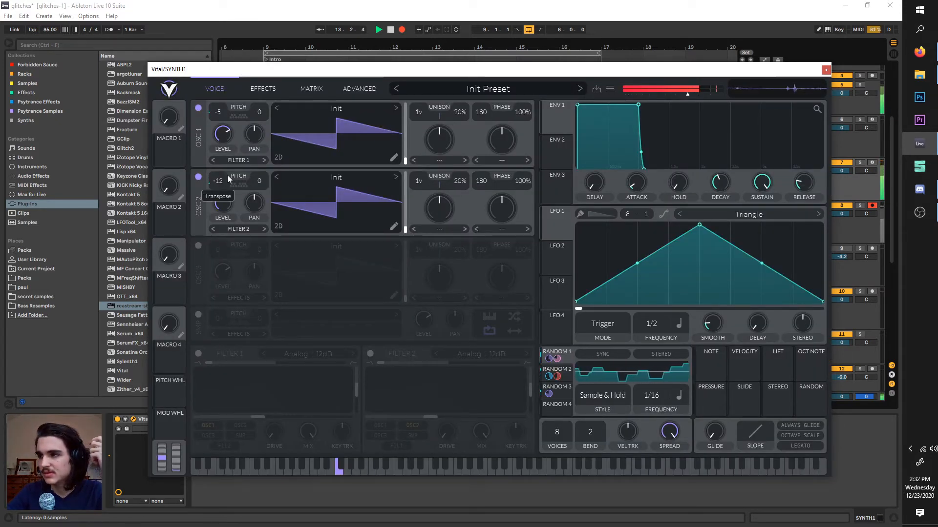
- Set oscillator 1's transpose to 6, switch Random 1's frequency to seconds and shorten it to below one second
{"action": "left_click_drag", "start_coordinate": [218, 111], "coordinate": [225, 89]}
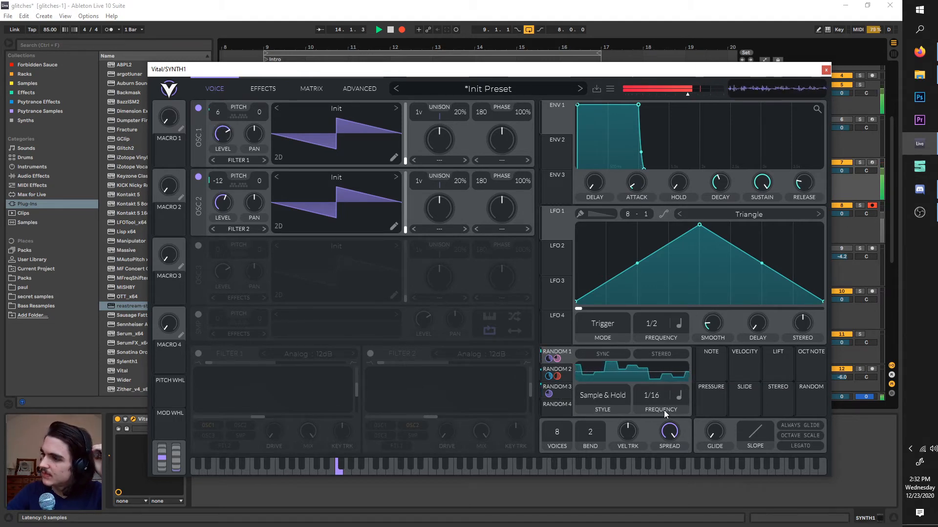
{"action": "left_click", "coordinate": [678, 395]}
{"action": "left_click", "coordinate": [681, 410]}
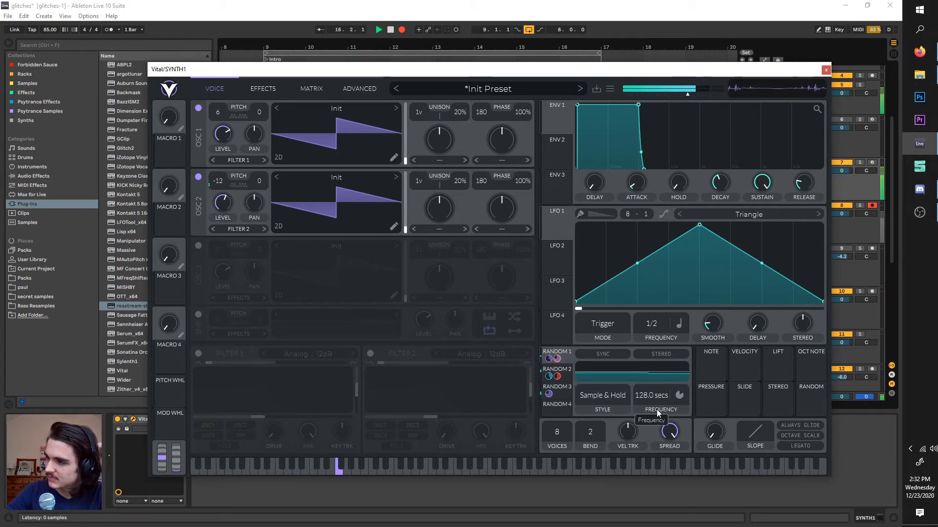
{"action": "left_click_drag", "start_coordinate": [658, 369], "coordinate": [655, 372]}
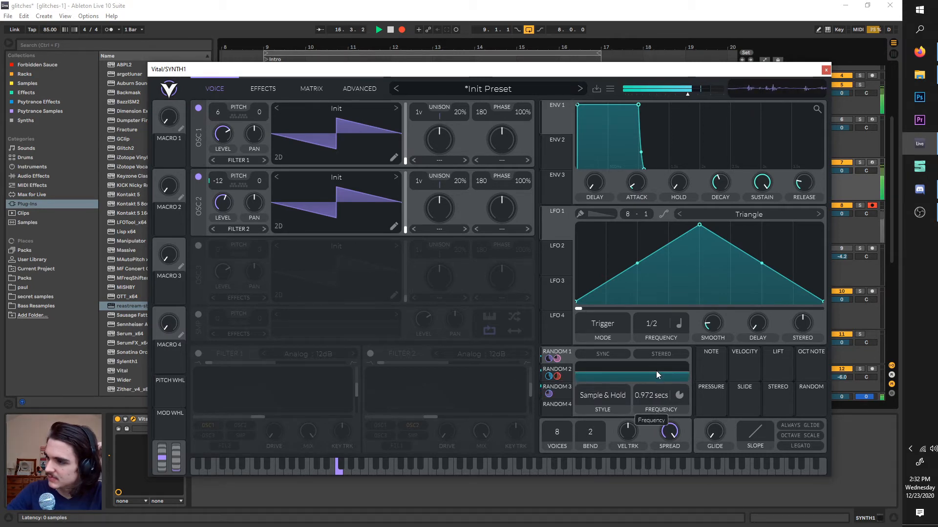
- Switch Random 2's frequency to seconds and shorten it to well under a tenth of a second
{"action": "left_click", "coordinate": [566, 375]}
{"action": "left_click", "coordinate": [679, 396]}
{"action": "left_click", "coordinate": [679, 410]}
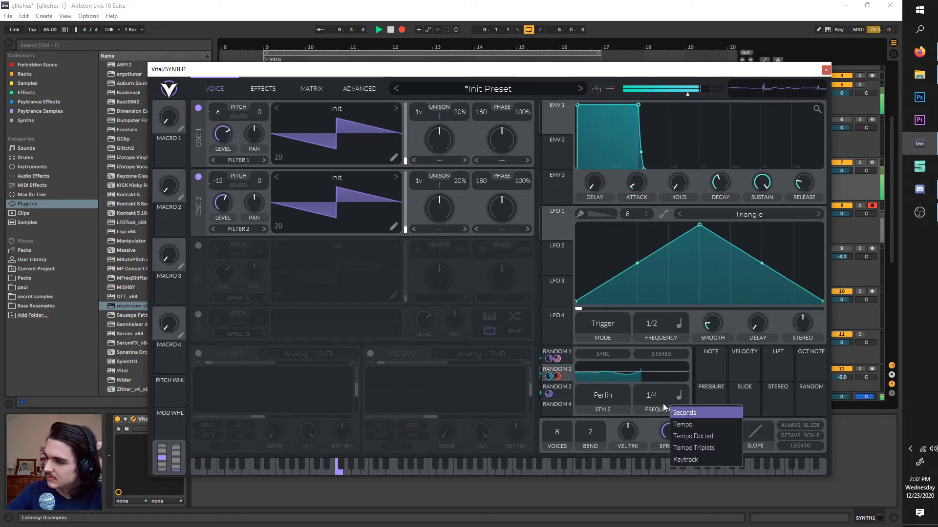
{"action": "left_click_drag", "start_coordinate": [657, 398], "coordinate": [658, 379]}
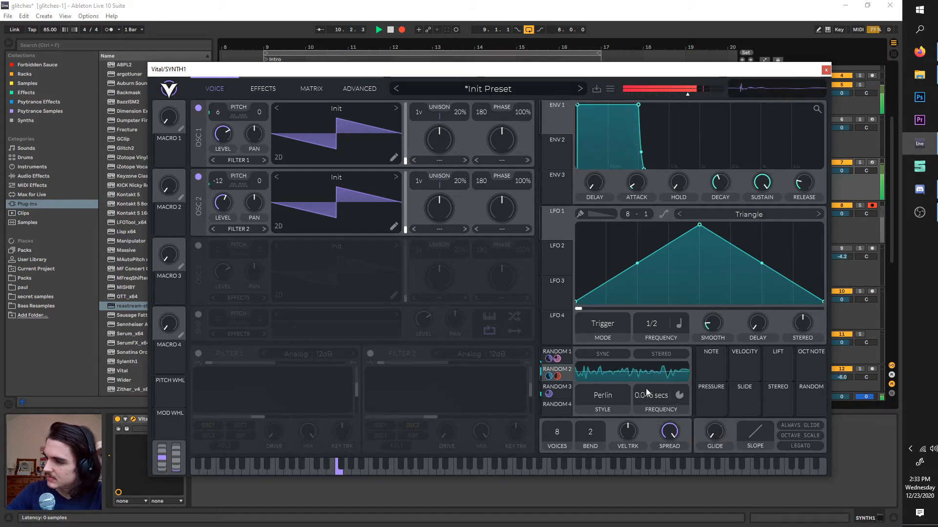
- Switch Random 3's frequency to seconds at 0.051 secs and assign LFO 2 to the phaser's offset
{"action": "left_click", "coordinate": [557, 388]}
{"action": "left_click", "coordinate": [679, 396]}
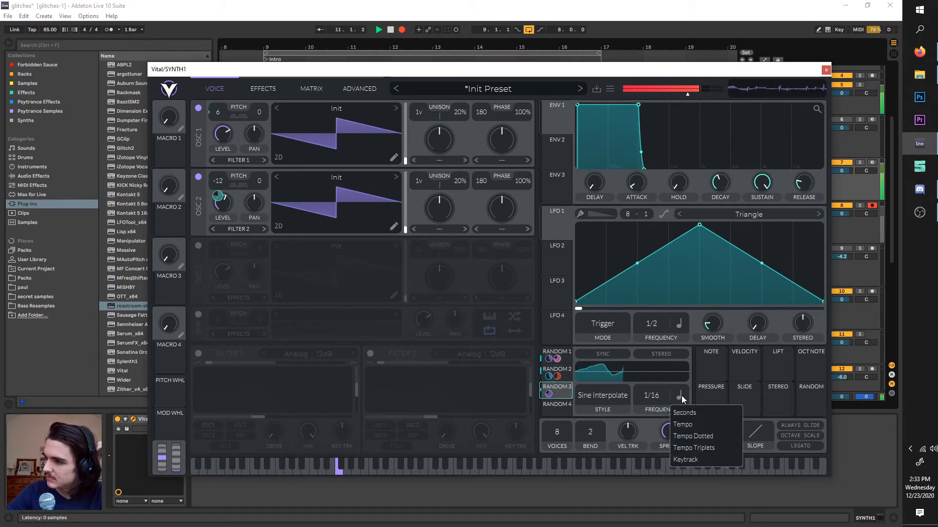
{"action": "left_click", "coordinate": [684, 413]}
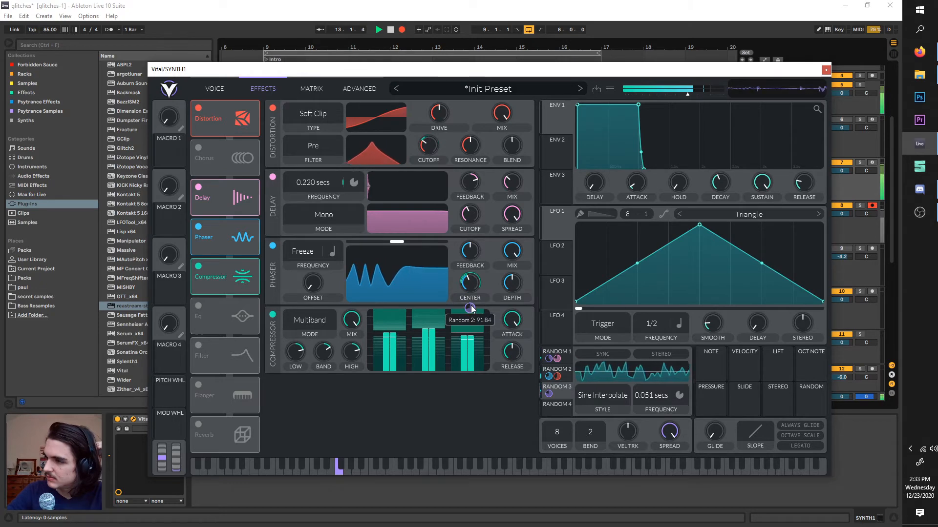
{"action": "left_click_drag", "start_coordinate": [558, 248], "coordinate": [315, 289]}
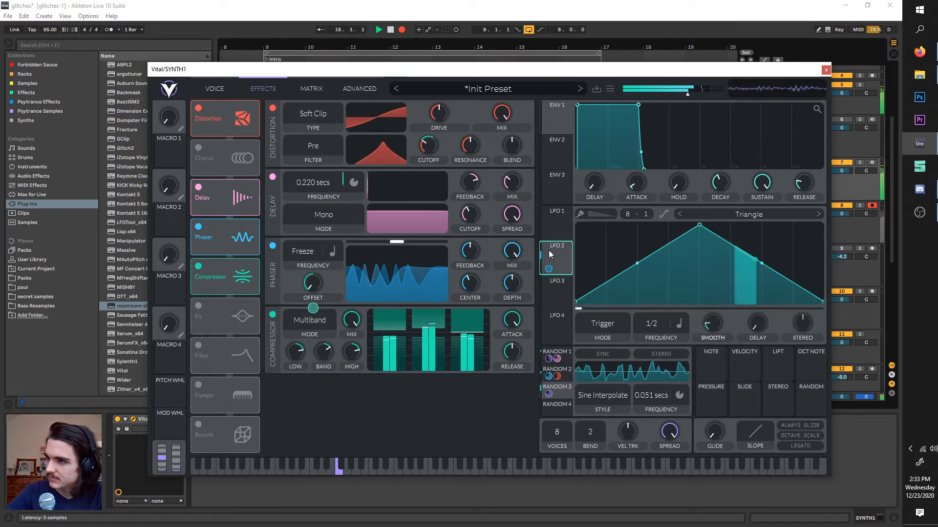
- Try the flanger with its center at about 92 semitones, raise the distortion's filter blend to maximum, and bypass the flanger
{"action": "left_click", "coordinate": [200, 385]}
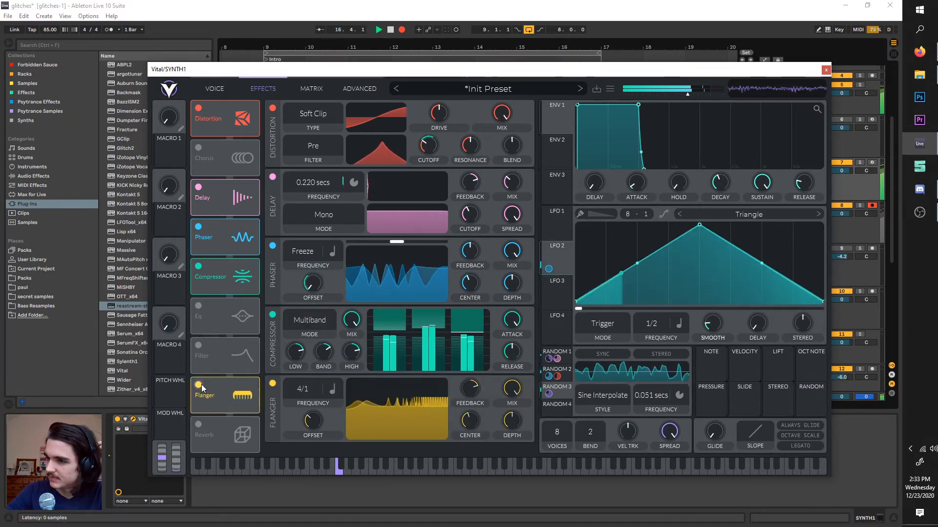
{"action": "left_click_drag", "start_coordinate": [471, 390], "coordinate": [471, 439]}
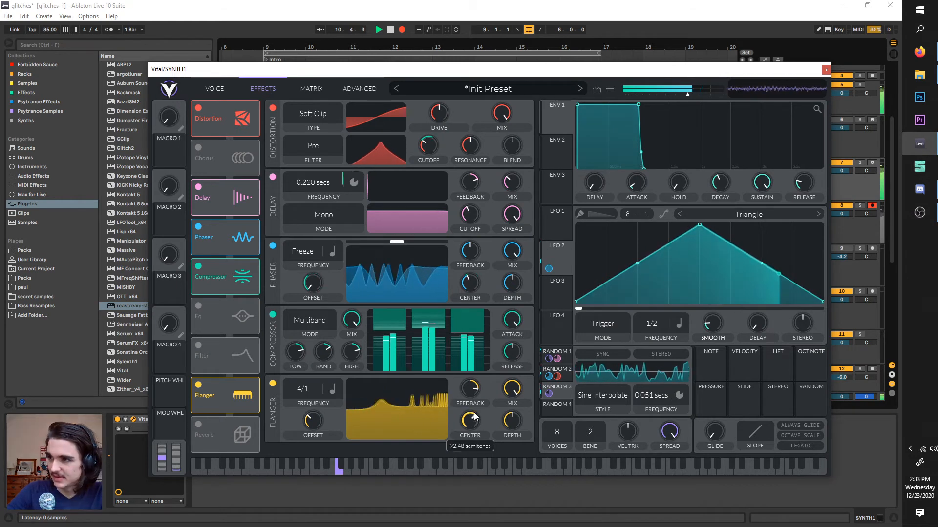
{"action": "left_click_drag", "start_coordinate": [509, 162], "coordinate": [507, 175]}
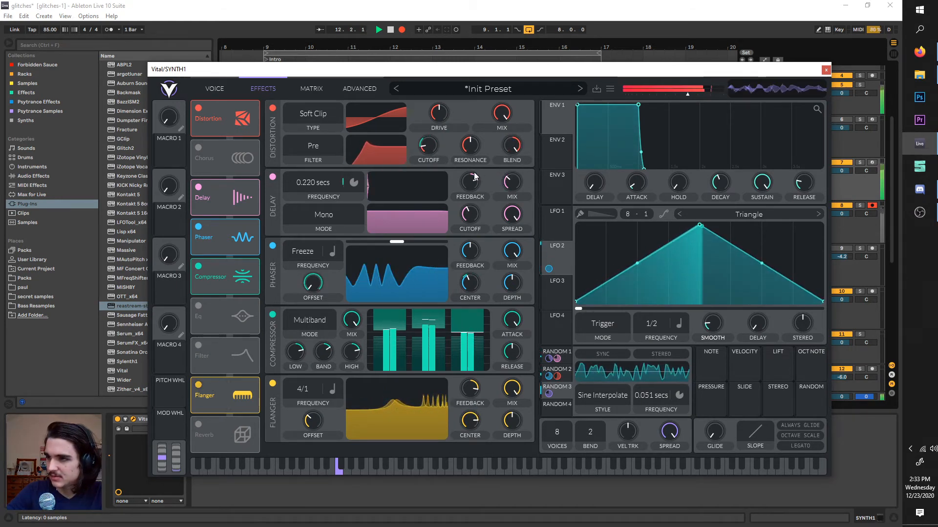
{"action": "left_click", "coordinate": [197, 385]}
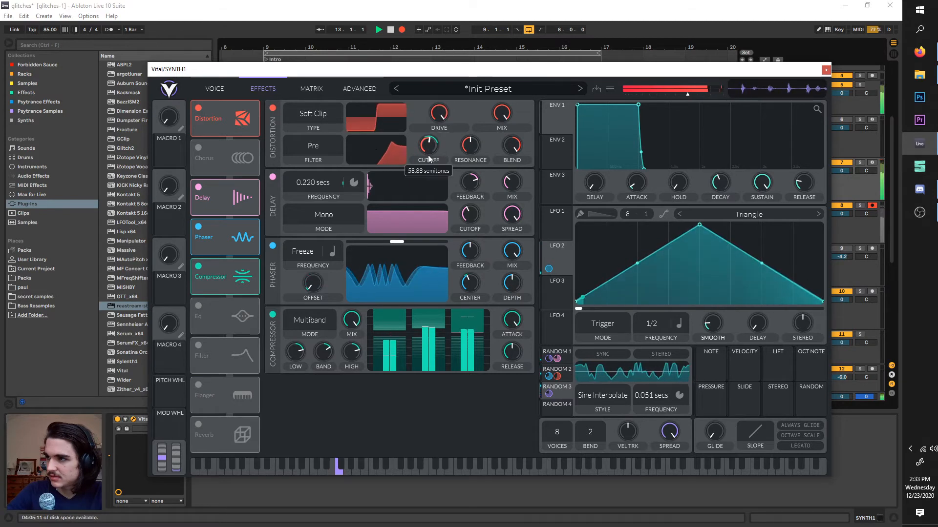
- Vary the distortion's drive and filter cutoff during the recording, stop it and close the Vital window
{"action": "left_click_drag", "start_coordinate": [439, 115], "coordinate": [424, 145]}
{"action": "key", "text": "space"}
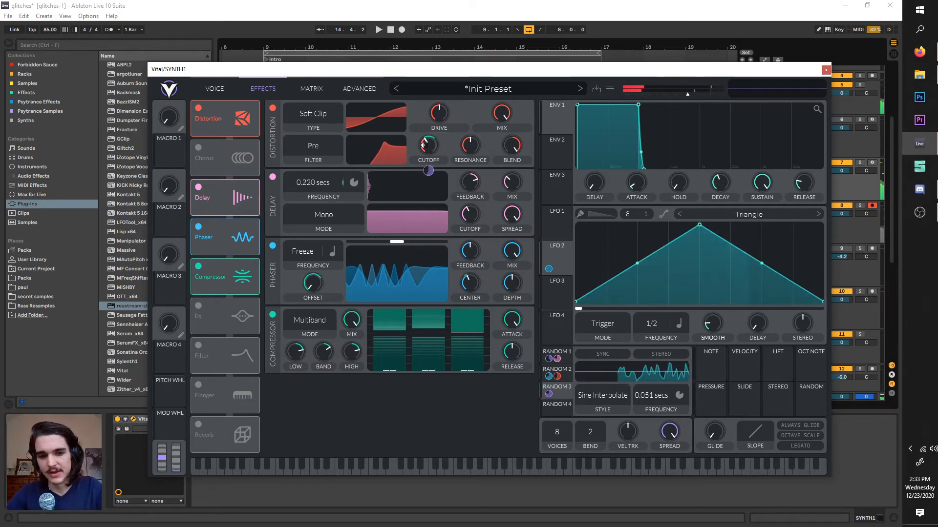
{"action": "left_click", "coordinate": [825, 70]}
- Solo the resampling track and arrange its recorded audio as one eight-bar clip starting at bar 9
{"action": "left_click", "coordinate": [860, 205]}
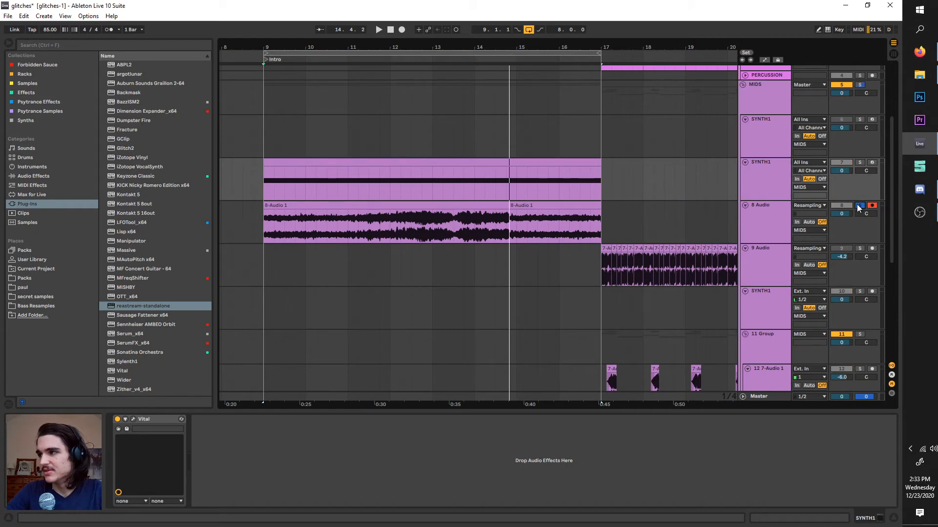
{"action": "scroll", "coordinate": [410, 220], "scroll_direction": "down", "scroll_amount": 3}
{"action": "left_click", "coordinate": [447, 216]}
{"action": "left_click_drag", "start_coordinate": [446, 215], "coordinate": [468, 212]}
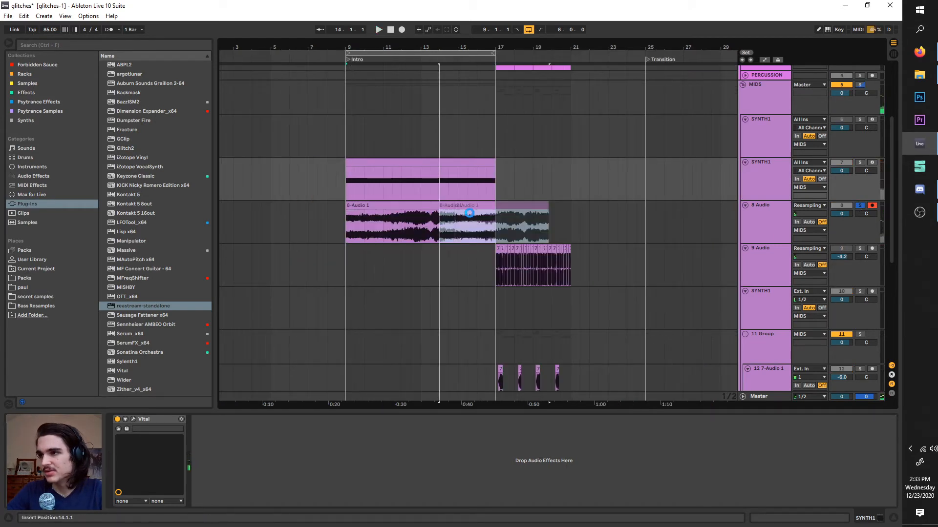
{"action": "scroll", "coordinate": [361, 204], "scroll_direction": "down", "scroll_amount": 3}
{"action": "left_click_drag", "start_coordinate": [331, 207], "coordinate": [309, 208]}
{"action": "key", "text": "space"}
{"action": "left_click_drag", "start_coordinate": [467, 206], "coordinate": [381, 206]}
{"action": "scroll", "coordinate": [328, 222], "scroll_direction": "up", "scroll_amount": 3}
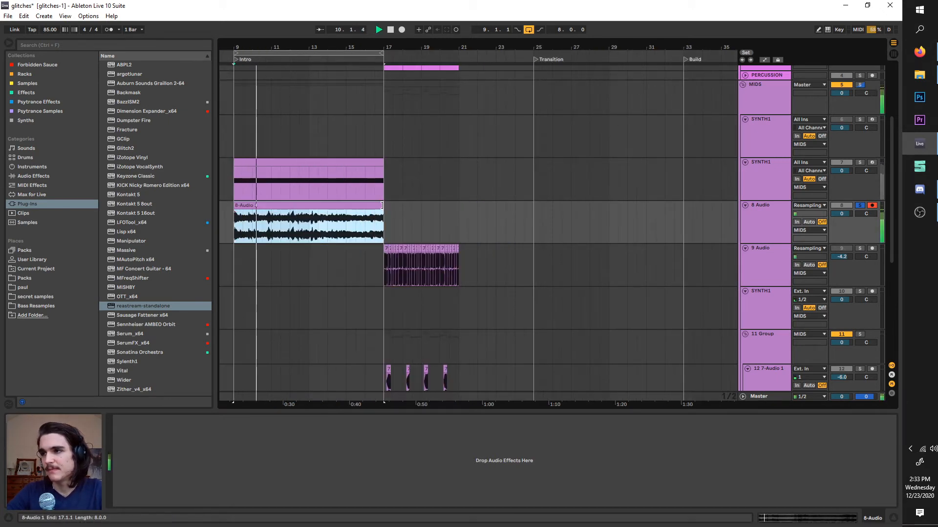
- Move the recorded clip to 19.1.1 and put its track inside the group, above the 7-Audio 1 track
{"action": "left_click_drag", "start_coordinate": [277, 52], "coordinate": [420, 85]}
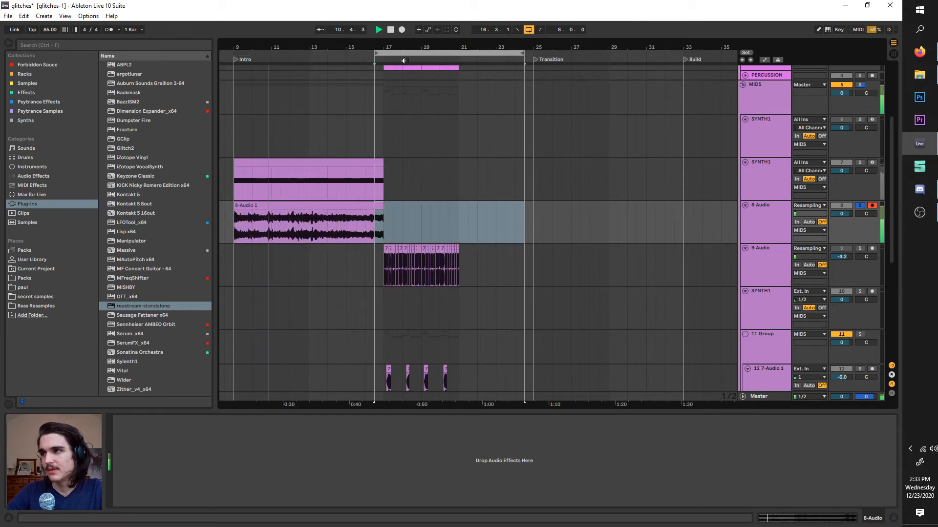
{"action": "left_click_drag", "start_coordinate": [288, 205], "coordinate": [505, 203]}
{"action": "key", "text": "space"}
{"action": "scroll", "coordinate": [435, 205], "scroll_direction": "down", "scroll_amount": 1}
{"action": "scroll", "coordinate": [438, 219], "scroll_direction": "down", "scroll_amount": 3}
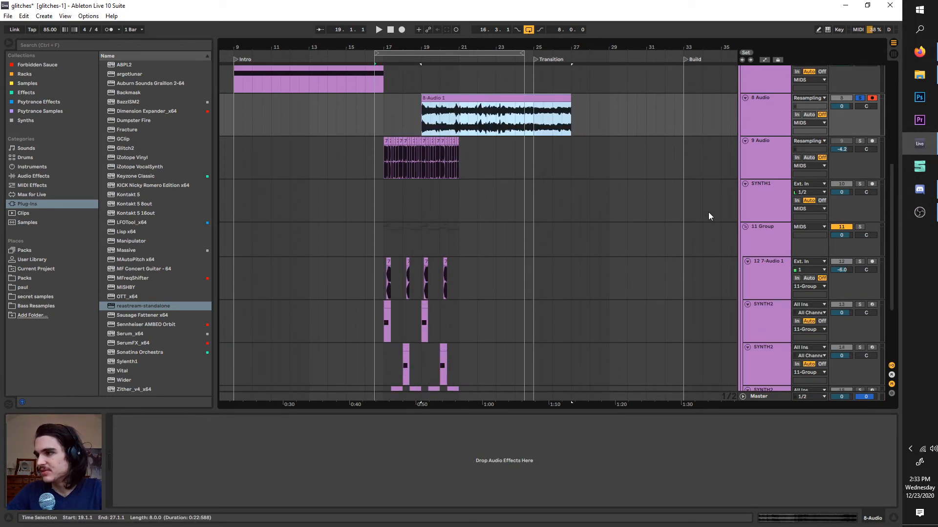
{"action": "left_click_drag", "start_coordinate": [777, 98], "coordinate": [781, 258]}
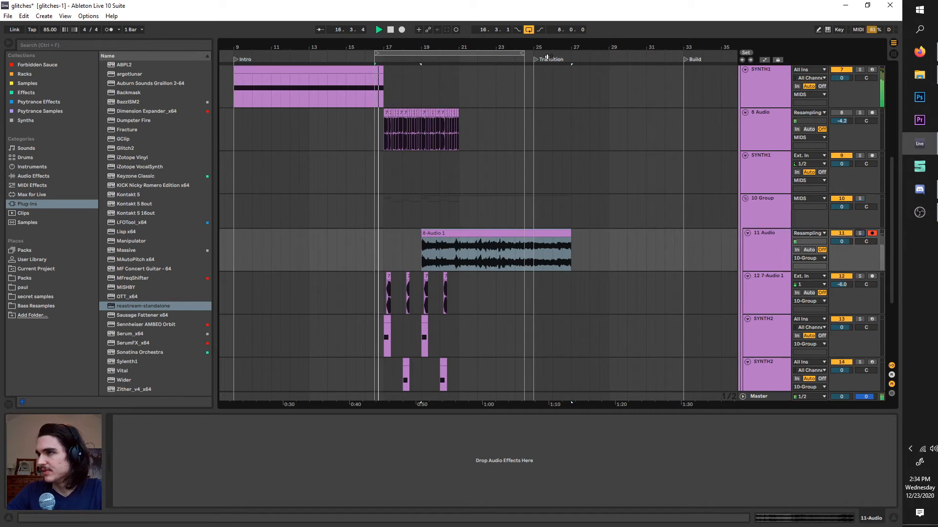
- Set the loop to start at 17.1.1 with length 3.2.0 and delete the old clips from track 12
{"action": "left_click_drag", "start_coordinate": [512, 54], "coordinate": [450, 53]}
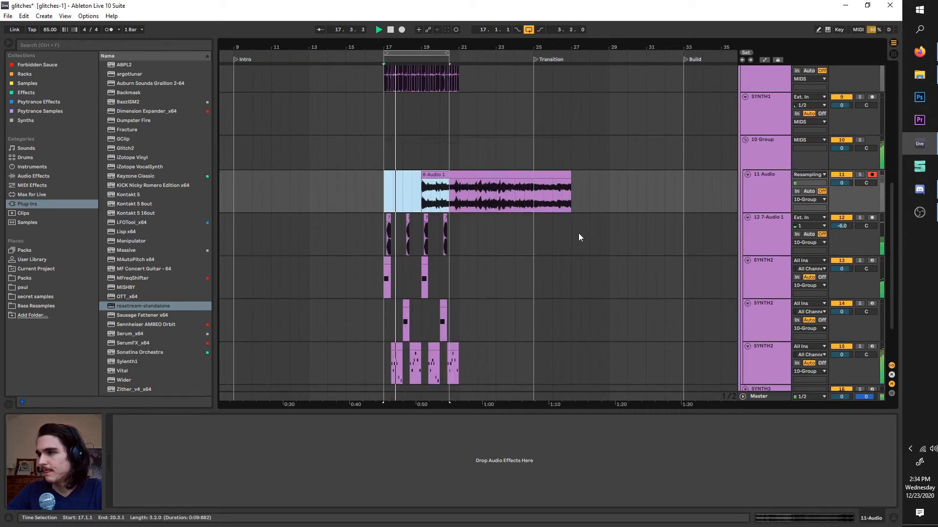
{"action": "scroll", "coordinate": [578, 233], "scroll_direction": "down", "scroll_amount": 2}
{"action": "scroll", "coordinate": [509, 214], "scroll_direction": "up", "scroll_amount": 2}
{"action": "scroll", "coordinate": [371, 233], "scroll_direction": "left", "scroll_amount": 1}
{"action": "left_click_drag", "start_coordinate": [447, 227], "coordinate": [272, 222]}
{"action": "key", "text": "Delete"}
- Copy the recorded clip's section from 20.1.1 to 20.3.1 and paste it at 17.2.1 on track 12
{"action": "left_click", "coordinate": [376, 176]}
{"action": "left_click_drag", "start_coordinate": [418, 181], "coordinate": [393, 180]}
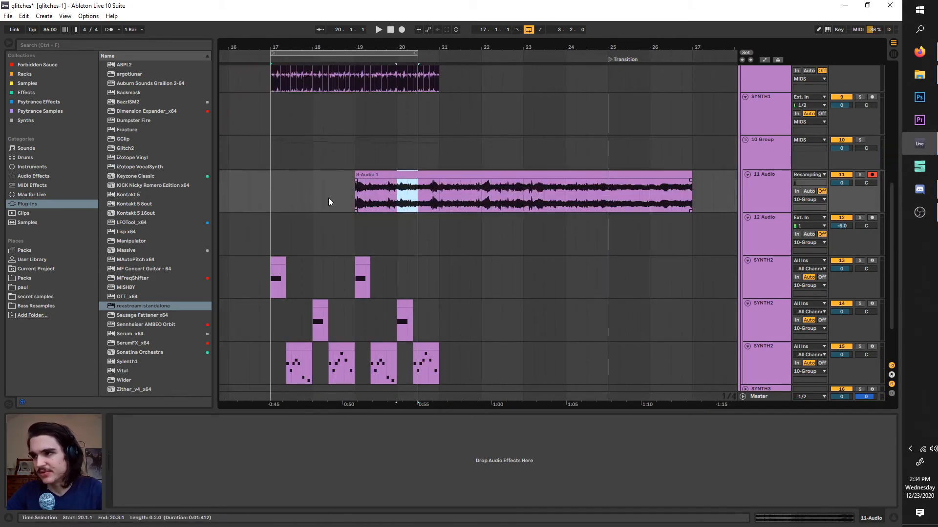
{"action": "left_click", "coordinate": [287, 217]}
{"action": "scroll", "coordinate": [282, 225], "scroll_direction": "up", "scroll_amount": 5}
{"action": "scroll", "coordinate": [283, 225], "scroll_direction": "left", "scroll_amount": 1}
{"action": "left_click", "coordinate": [317, 218]}
{"action": "left_click", "coordinate": [311, 219]}
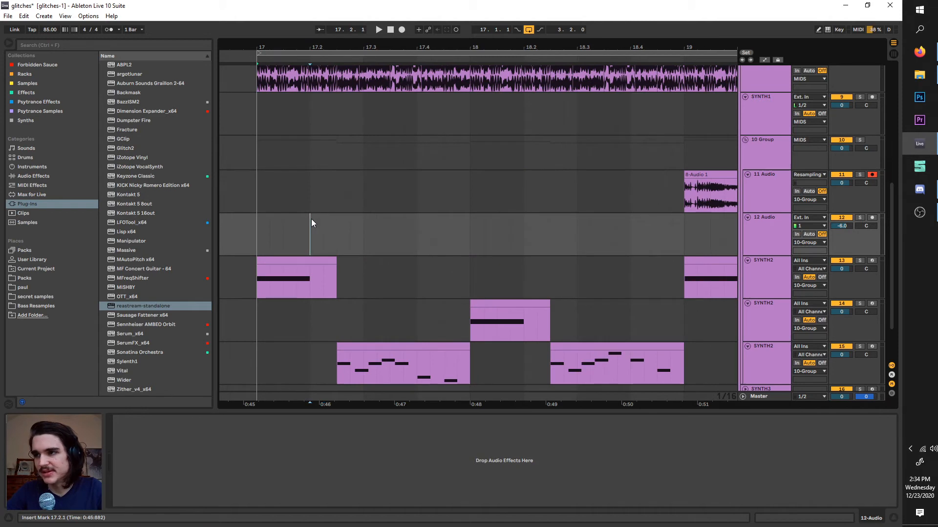
{"action": "key", "text": "ctrl+v"}
- Trim the pasted clip to end at 17.2.3 and reset track 12's volume to 0 dB
{"action": "key", "text": "space"}
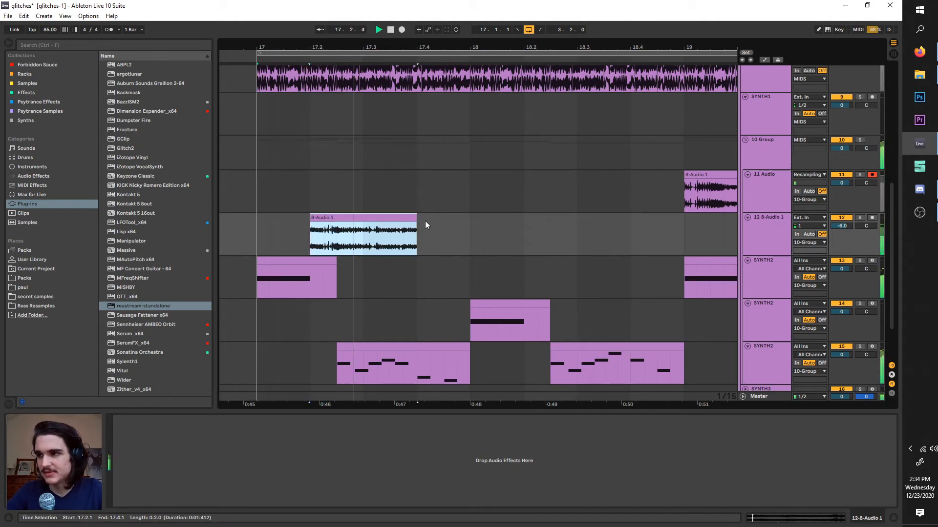
{"action": "left_click_drag", "start_coordinate": [416, 218], "coordinate": [336, 218]}
{"action": "key", "text": "space"}
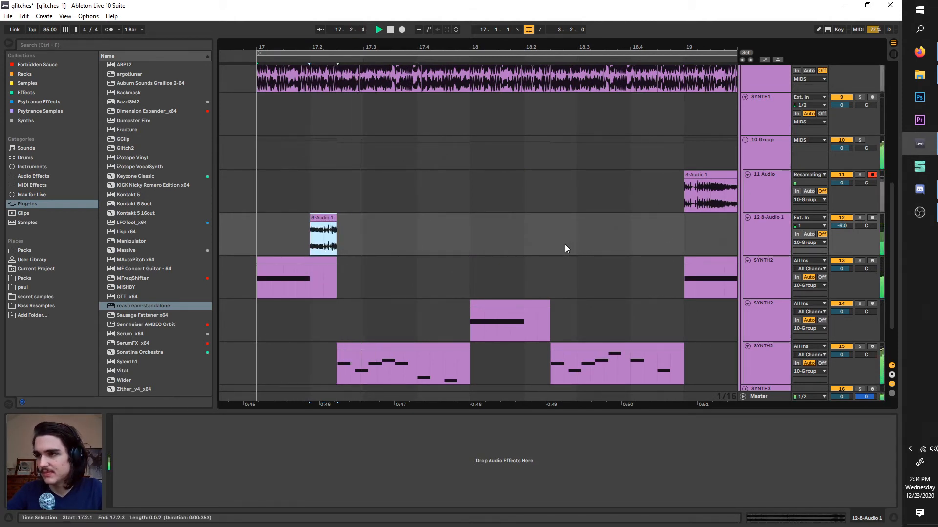
{"action": "right_click", "coordinate": [838, 226]}
{"action": "left_click", "coordinate": [817, 255]}
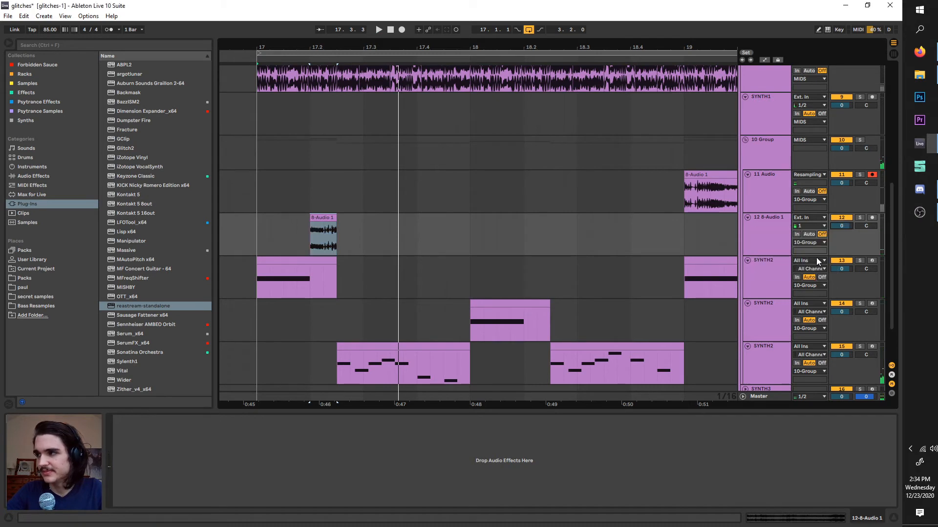
{"action": "key", "text": "space"}
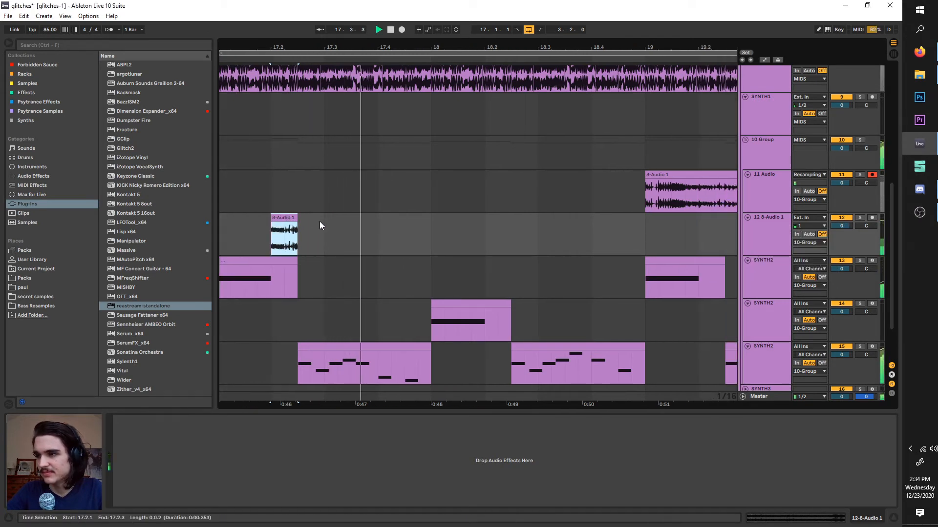
- Duplicate the short clip to 18.2.1 and move its sample region to start at 2.4.3
{"action": "key", "text": "ctrl+d"}
{"action": "left_click_drag", "start_coordinate": [311, 217], "coordinate": [494, 218]}
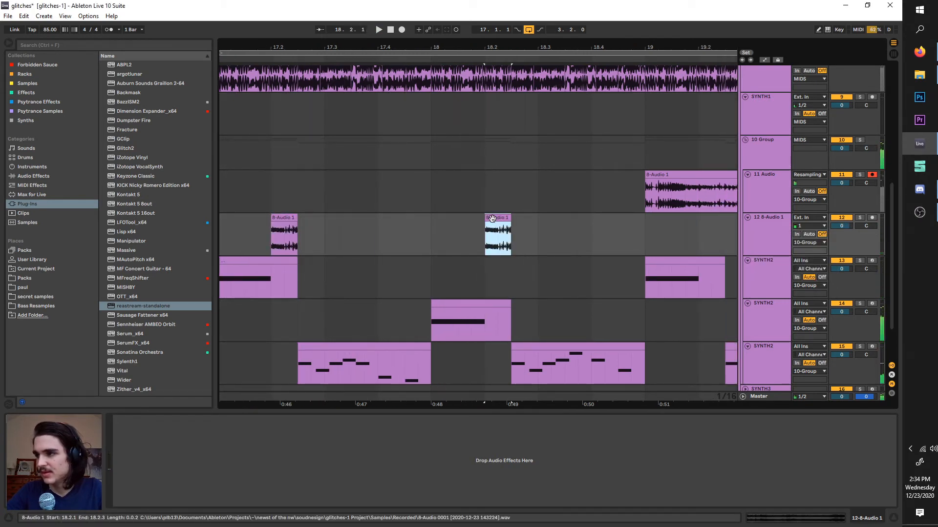
{"action": "double_click", "coordinate": [493, 217]}
{"action": "key", "text": "space"}
{"action": "scroll", "coordinate": [347, 440], "scroll_direction": "down", "scroll_amount": 3}
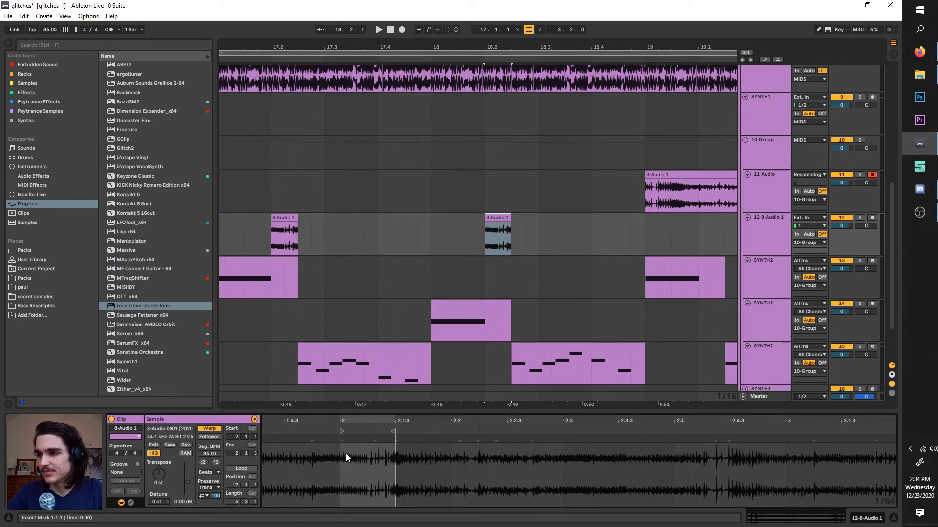
{"action": "left_click_drag", "start_coordinate": [341, 432], "coordinate": [726, 433]}
{"action": "left_click", "coordinate": [465, 52]}
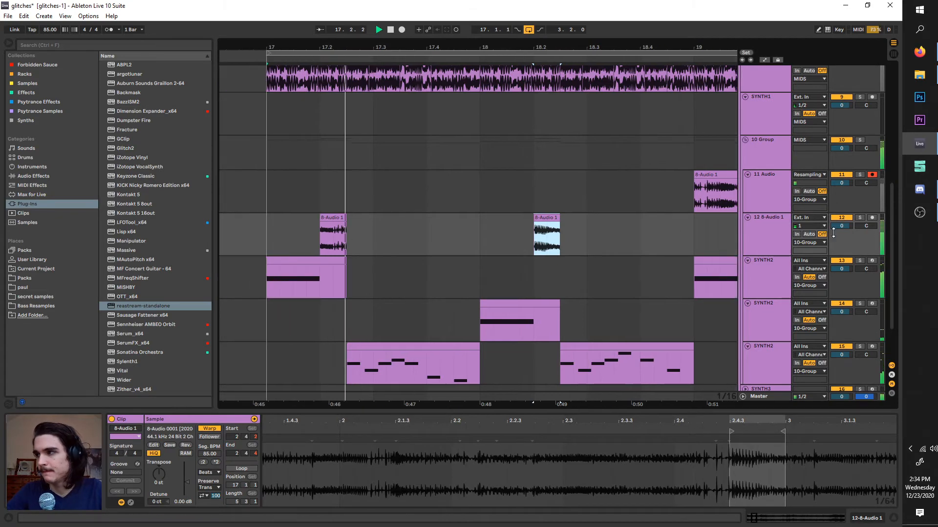
- Raise track 12's volume to 4.0 dB and duplicate its two bars from bar 17 to bar 19
{"action": "left_click_drag", "start_coordinate": [842, 226], "coordinate": [842, 215]}
{"action": "scroll", "coordinate": [517, 275], "scroll_direction": "right", "scroll_amount": 3}
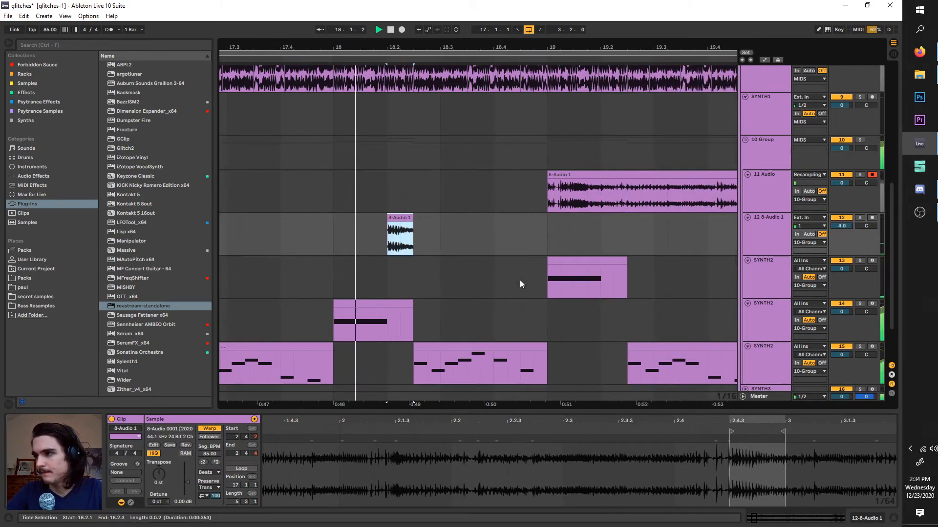
{"action": "scroll", "coordinate": [519, 280], "scroll_direction": "down", "scroll_amount": 3}
{"action": "left_click_drag", "start_coordinate": [529, 234], "coordinate": [344, 219]}
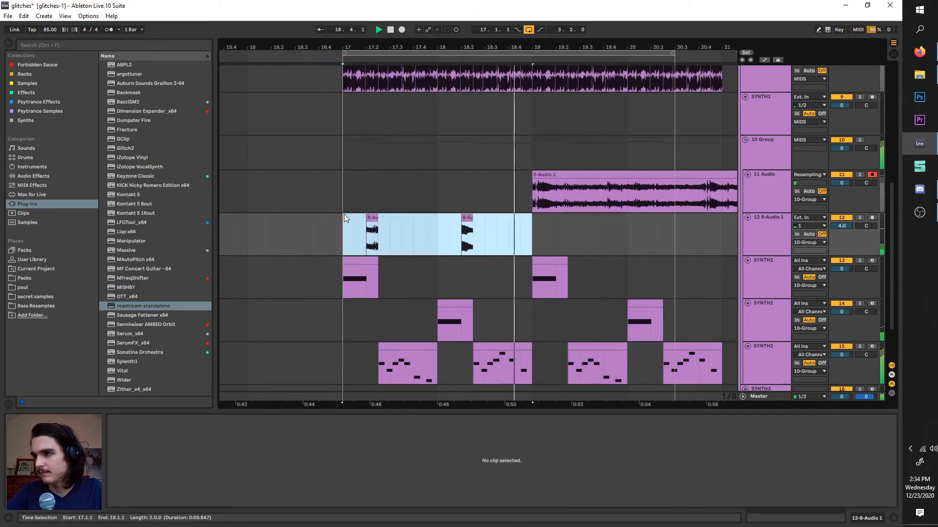
{"action": "key", "text": "ctrl+d"}
- Move the sample region of the clip at 19.2.1 to start at 2.2.1 and play it back
{"action": "left_click", "coordinate": [594, 230]}
{"action": "left_click", "coordinate": [564, 219]}
{"action": "key", "text": "space"}
{"action": "left_click", "coordinate": [342, 458]}
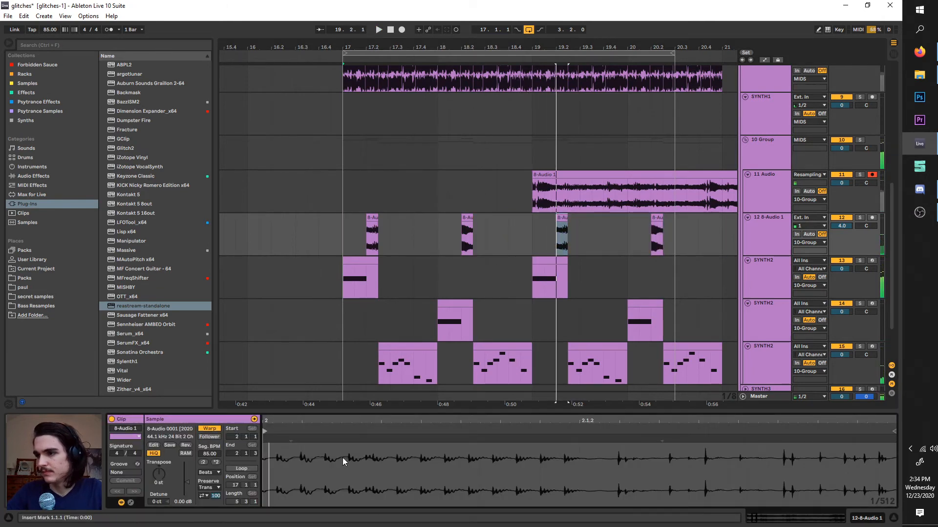
{"action": "scroll", "coordinate": [343, 455], "scroll_direction": "down", "scroll_amount": 5}
{"action": "left_click_drag", "start_coordinate": [355, 433], "coordinate": [605, 434]}
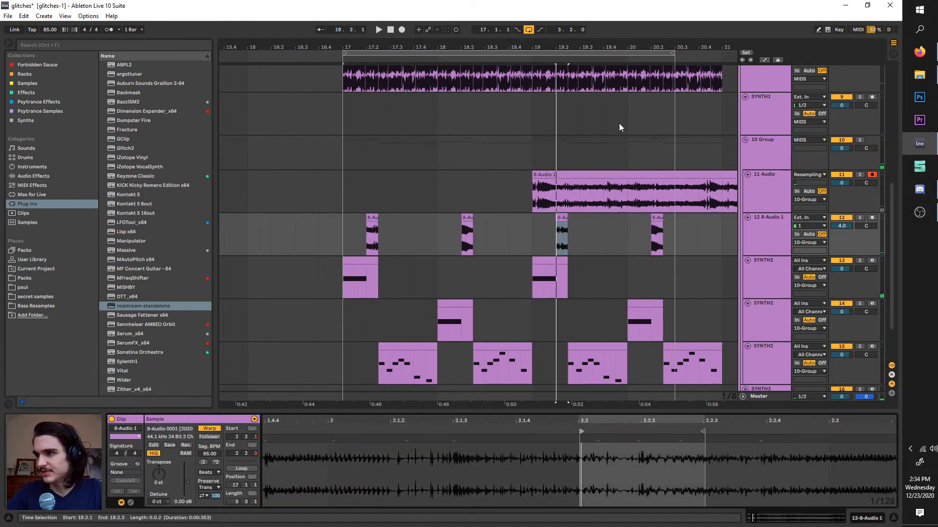
{"action": "left_click", "coordinate": [555, 57]}
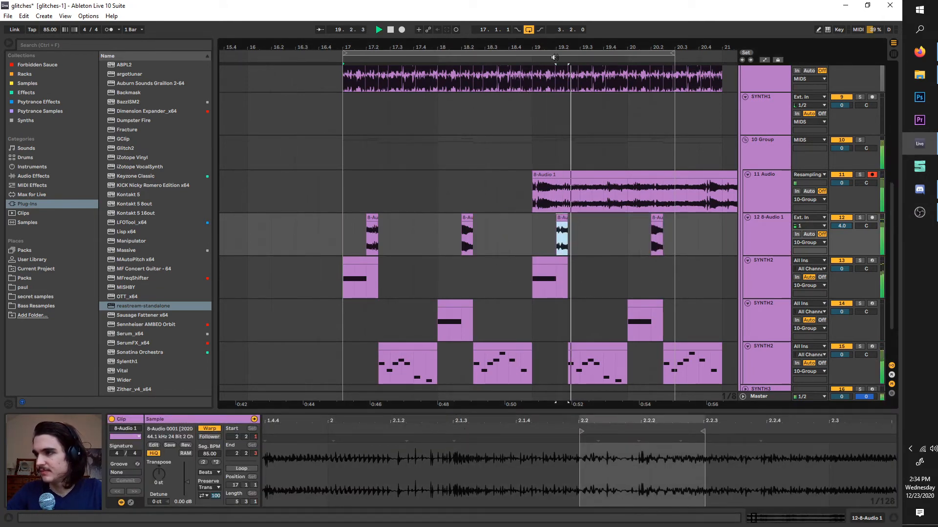
- Deactivate track 11, move the sample region of the clip at 20.2.1 to start at 3.3.3, and play it back
{"action": "left_click", "coordinate": [838, 175]}
{"action": "left_click", "coordinate": [607, 218]}
{"action": "scroll", "coordinate": [440, 439], "scroll_direction": "down", "scroll_amount": 5}
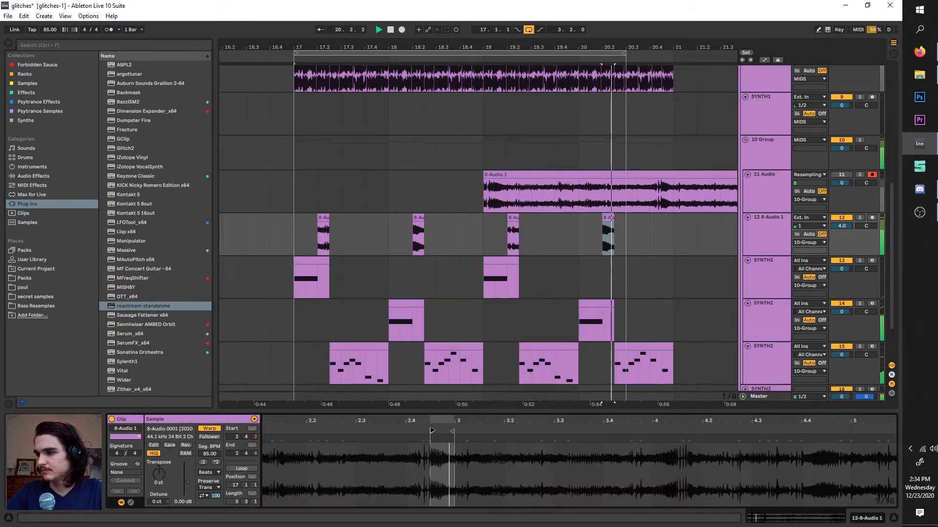
{"action": "left_click_drag", "start_coordinate": [432, 431], "coordinate": [584, 431]}
{"action": "left_click", "coordinate": [602, 58]}
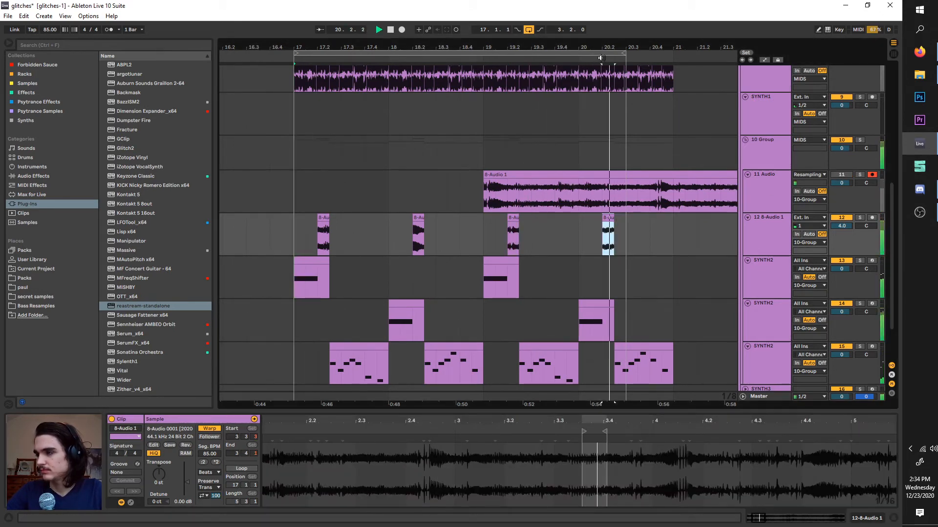
- Extend the loop to four bars so it runs from 17.1.1 to 21.1.1
{"action": "left_click", "coordinate": [624, 57]}
{"action": "left_click_drag", "start_coordinate": [624, 55], "coordinate": [670, 64]}
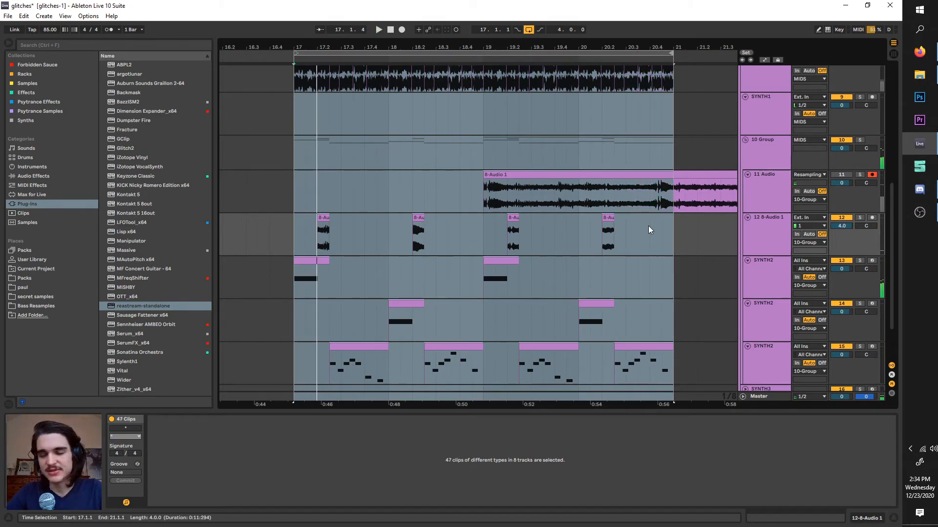
{"action": "scroll", "coordinate": [508, 222], "scroll_direction": "up", "scroll_amount": 2}
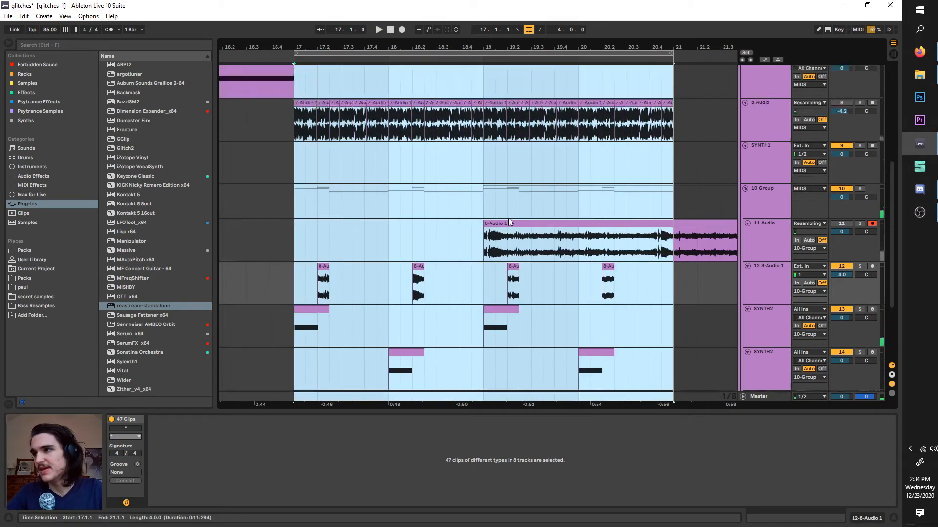
- Reactivate track 11 and play its resampled audio from the section after bar 21
{"action": "left_click", "coordinate": [844, 224]}
{"action": "scroll", "coordinate": [654, 219], "scroll_direction": "down", "scroll_amount": 2}
{"action": "left_click", "coordinate": [698, 63]}
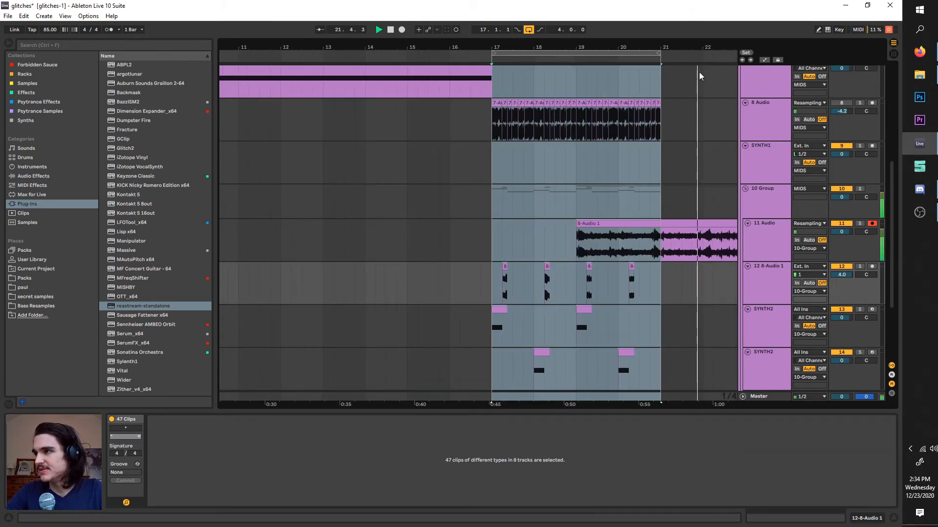
{"action": "scroll", "coordinate": [675, 165], "scroll_direction": "right", "scroll_amount": 1}
{"action": "scroll", "coordinate": [674, 165], "scroll_direction": "right", "scroll_amount": 2}
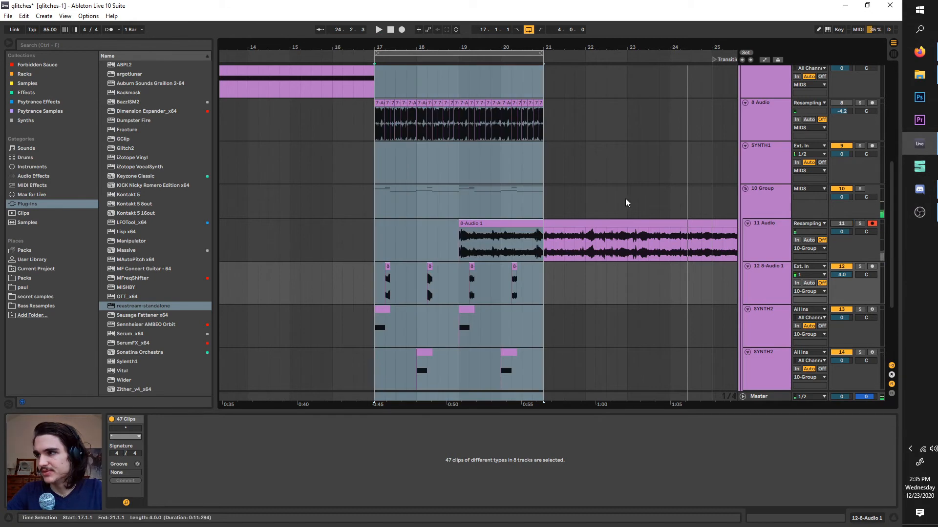
{"action": "scroll", "coordinate": [586, 197], "scroll_direction": "left", "scroll_amount": 1}
- Deactivate group 10 and track 11, and play the remaining tracks from bar 17
{"action": "left_click", "coordinate": [842, 189]}
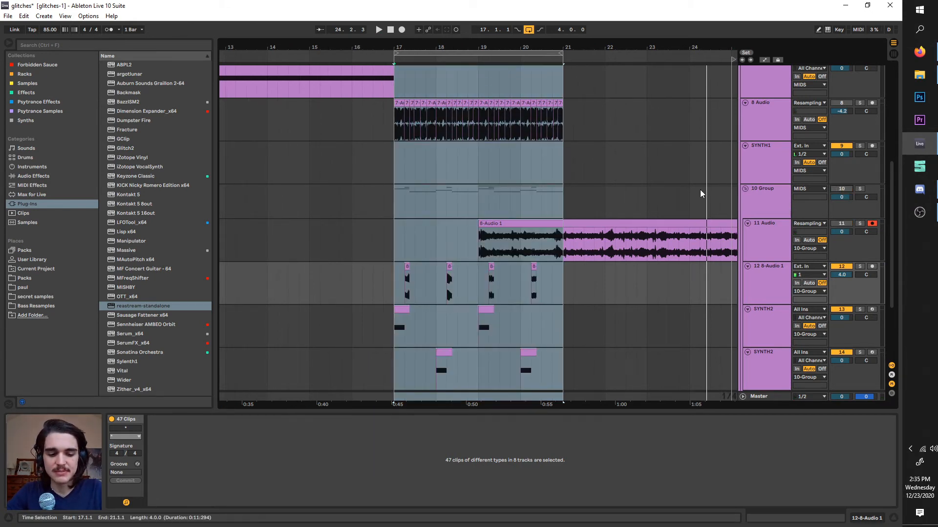
{"action": "scroll", "coordinate": [699, 189], "scroll_direction": "up", "scroll_amount": 2}
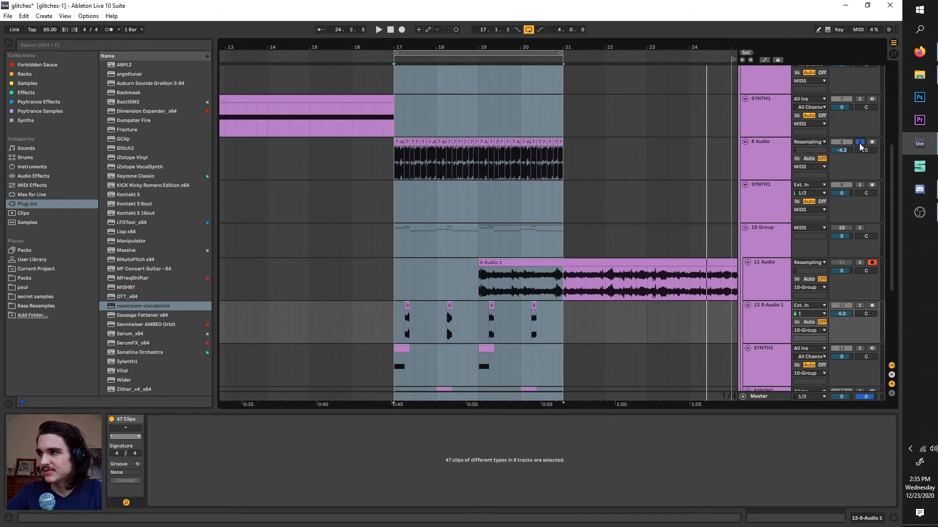
{"action": "scroll", "coordinate": [368, 196], "scroll_direction": "up", "scroll_amount": 3}
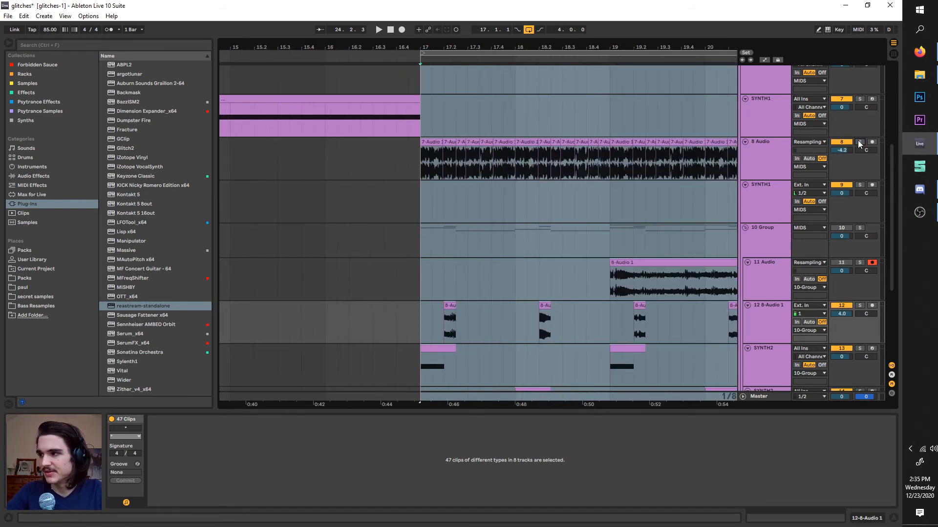
{"action": "key", "text": "space"}
{"action": "scroll", "coordinate": [532, 198], "scroll_direction": "right", "scroll_amount": 1}
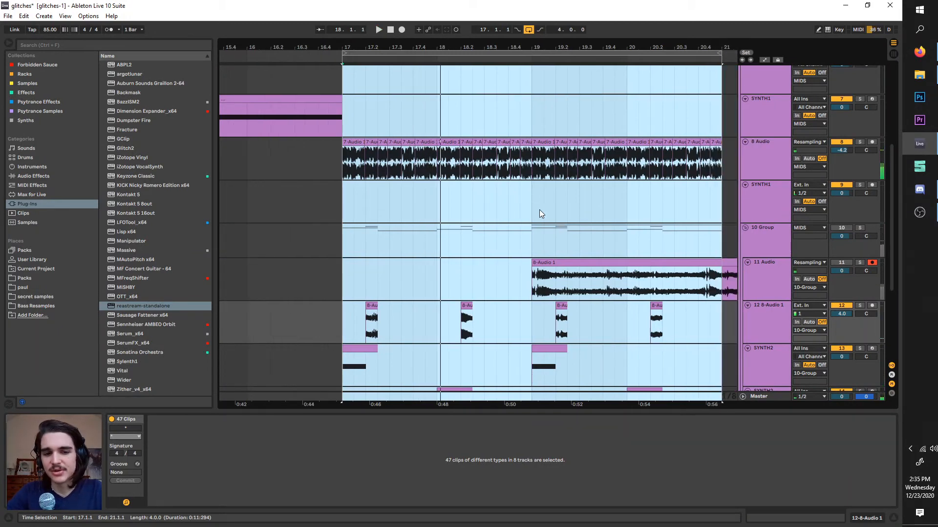
{"action": "scroll", "coordinate": [540, 213], "scroll_direction": "up", "scroll_amount": 2}
{"action": "scroll", "coordinate": [540, 212], "scroll_direction": "right", "scroll_amount": 1}
{"action": "key", "text": "space"}
- Play the chopped clips on track 8 together with the drums over the four-bar loop
{"action": "left_click", "coordinate": [477, 219]}
{"action": "key", "text": "space"}
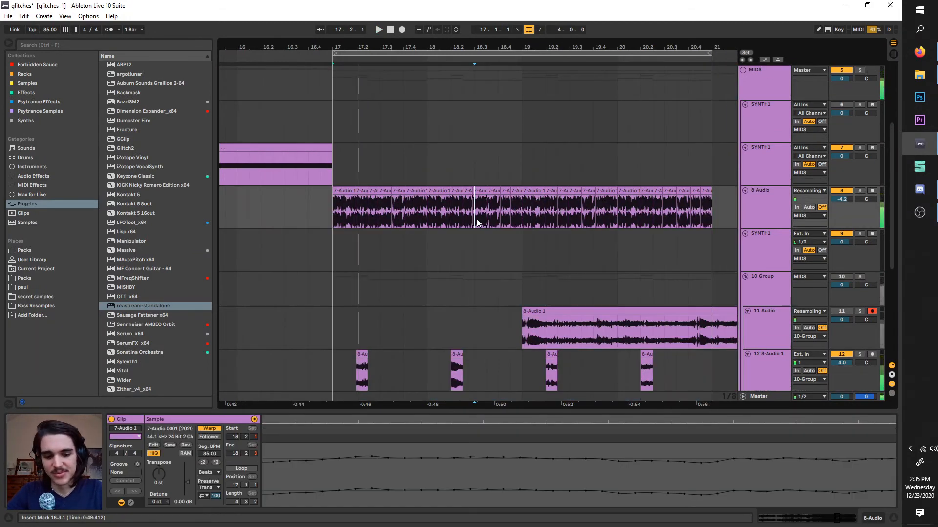
{"action": "key", "text": "space"}
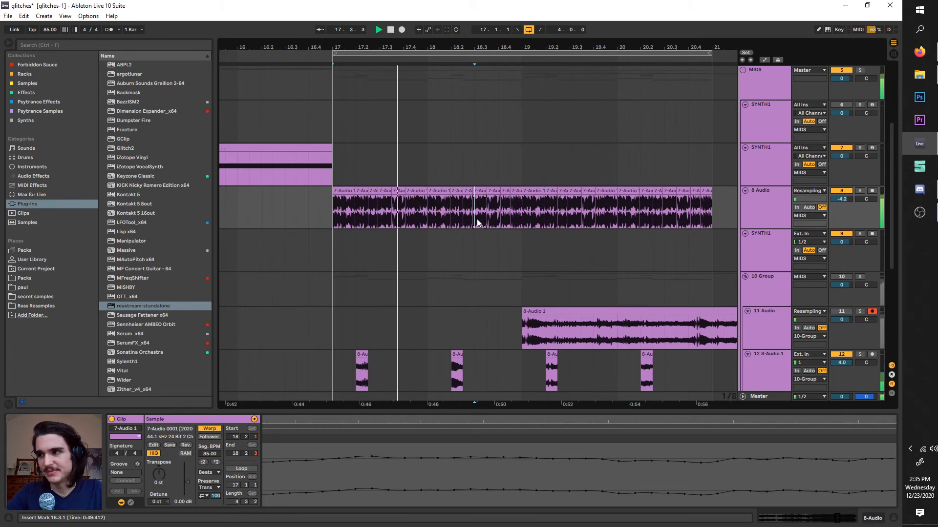
{"action": "scroll", "coordinate": [477, 219], "scroll_direction": "right", "scroll_amount": 1}
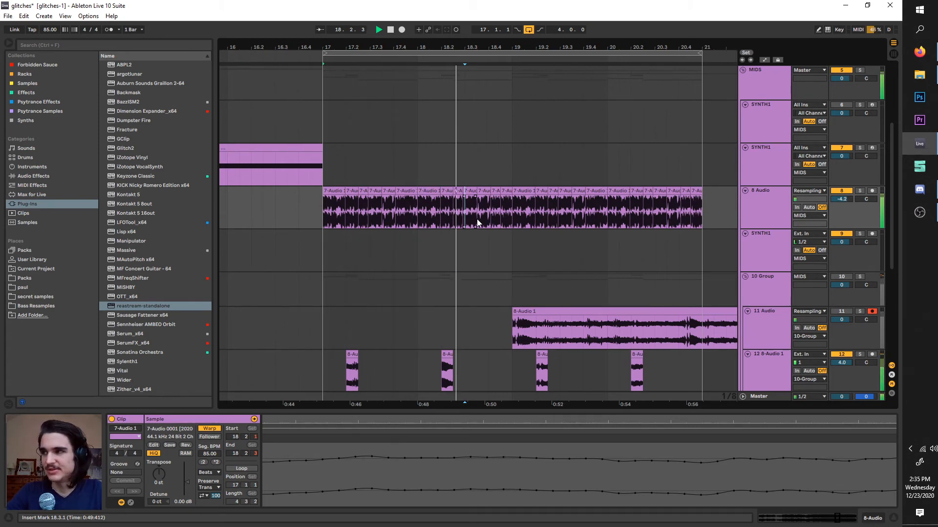
{"action": "scroll", "coordinate": [477, 219], "scroll_direction": "down", "scroll_amount": 2}
{"action": "scroll", "coordinate": [482, 224], "scroll_direction": "up", "scroll_amount": 1}
{"action": "scroll", "coordinate": [482, 223], "scroll_direction": "up", "scroll_amount": 4}
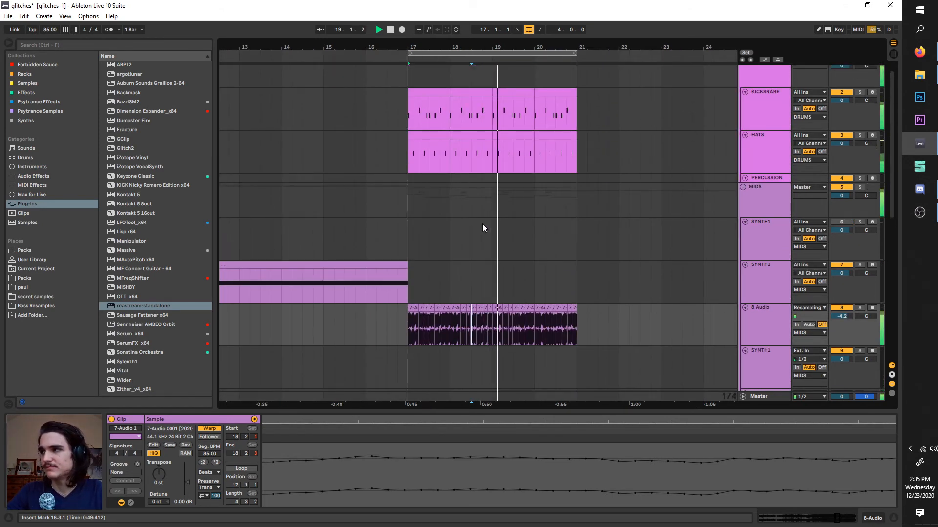
- Deactivate track 8 and move the long resampled clip on track 11 to start at 17.1.1
{"action": "scroll", "coordinate": [506, 234], "scroll_direction": "down", "scroll_amount": 1}
{"action": "scroll", "coordinate": [507, 239], "scroll_direction": "down", "scroll_amount": 1}
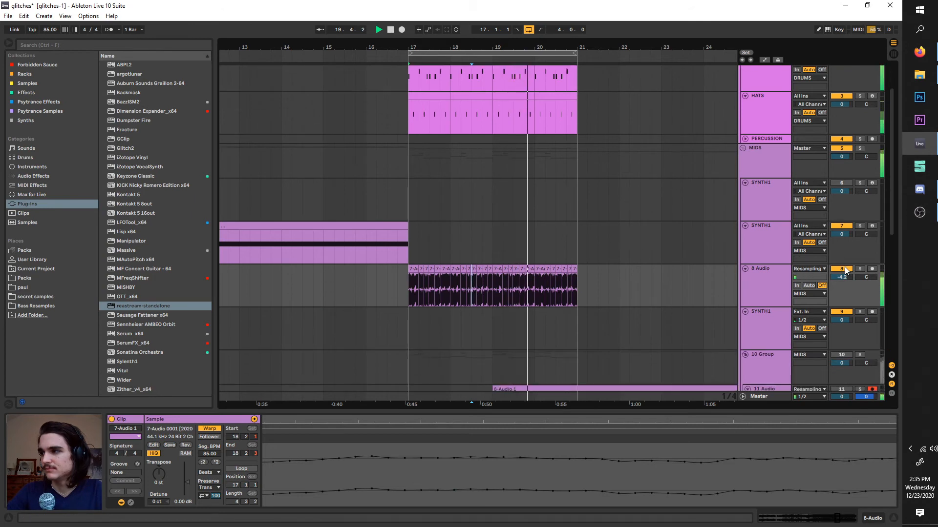
{"action": "scroll", "coordinate": [594, 228], "scroll_direction": "down", "scroll_amount": 4}
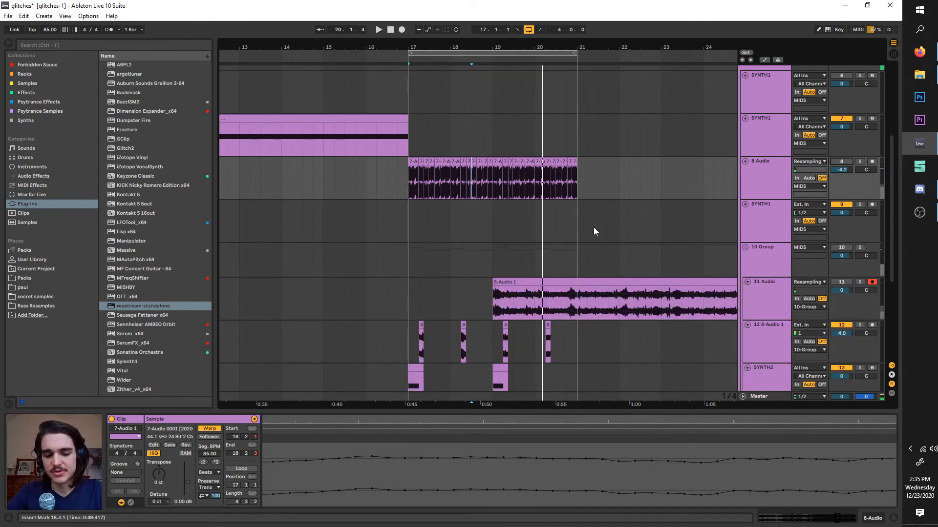
{"action": "scroll", "coordinate": [594, 227], "scroll_direction": "down", "scroll_amount": 2}
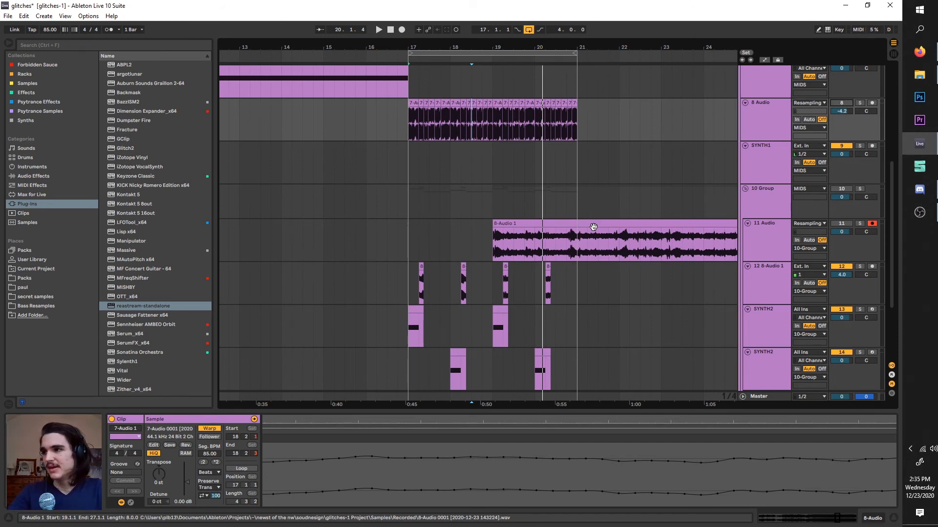
{"action": "left_click_drag", "start_coordinate": [593, 227], "coordinate": [510, 227]}
{"action": "key", "text": "space"}
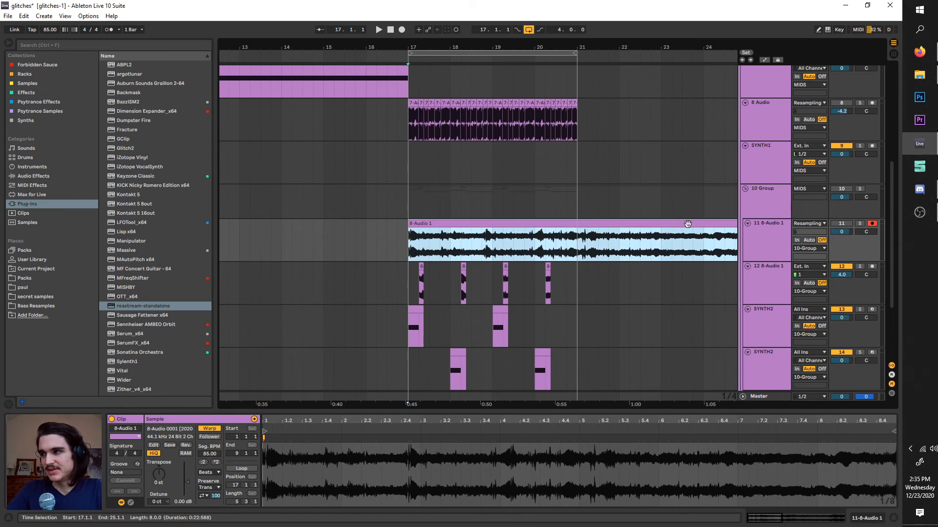
- Move the loop to 9.1.1 and open the Vital instrument on SYNTH1 track 7
{"action": "scroll", "coordinate": [552, 268], "scroll_direction": "down", "scroll_amount": 2}
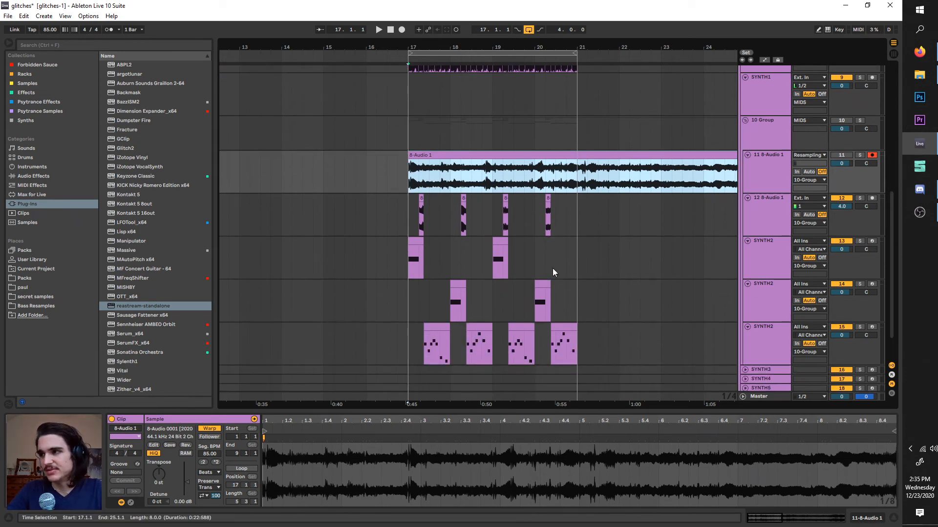
{"action": "scroll", "coordinate": [552, 269], "scroll_direction": "down", "scroll_amount": 4}
{"action": "scroll", "coordinate": [518, 174], "scroll_direction": "up", "scroll_amount": 4}
{"action": "left_click_drag", "start_coordinate": [533, 53], "coordinate": [384, 47]}
{"action": "left_click", "coordinate": [751, 139]}
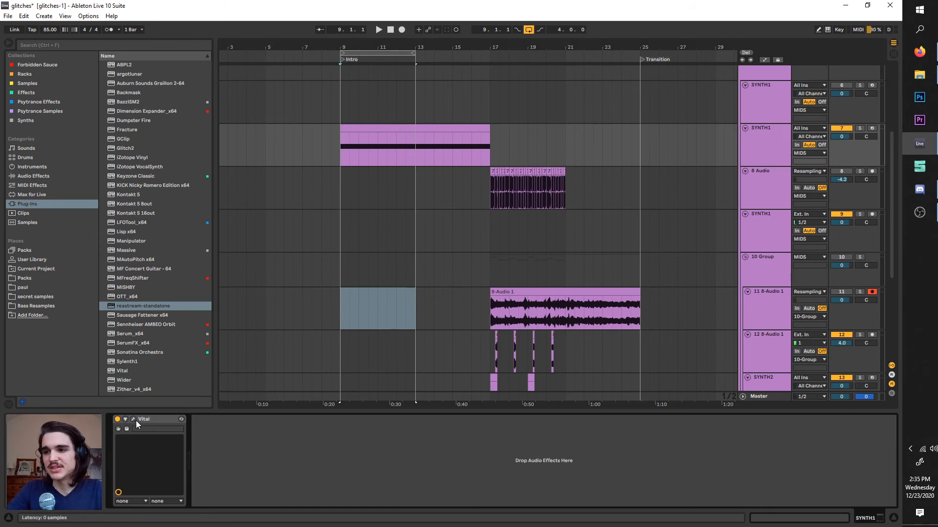
{"action": "left_click", "coordinate": [136, 420]}
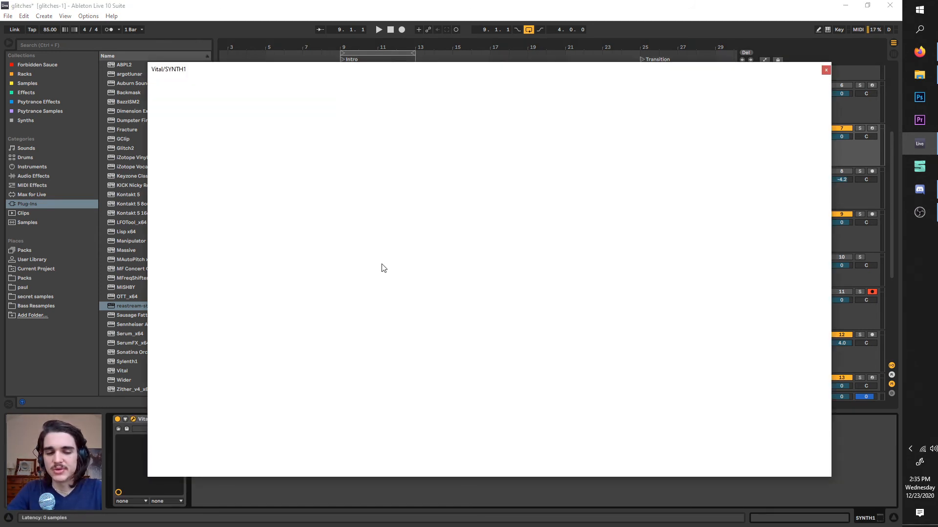
{"action": "left_click_drag", "start_coordinate": [307, 71], "coordinate": [317, 104]}
{"action": "left_click_drag", "start_coordinate": [385, 104], "coordinate": [353, 75]}
- Load the Granular Upgrade wavetable from the Glorkglunk folder into Vital's oscillator 1, solo track 7 and play it back
{"action": "left_click", "coordinate": [474, 88]}
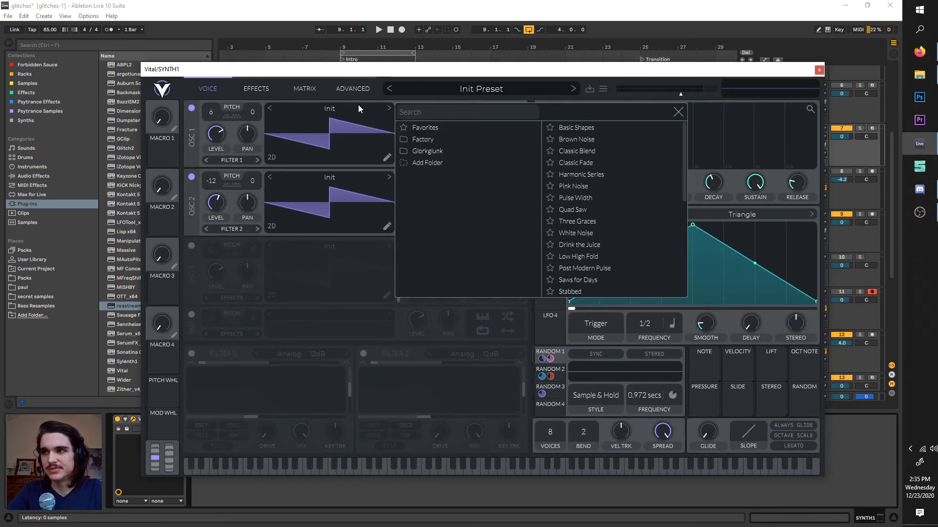
{"action": "left_click", "coordinate": [628, 227]}
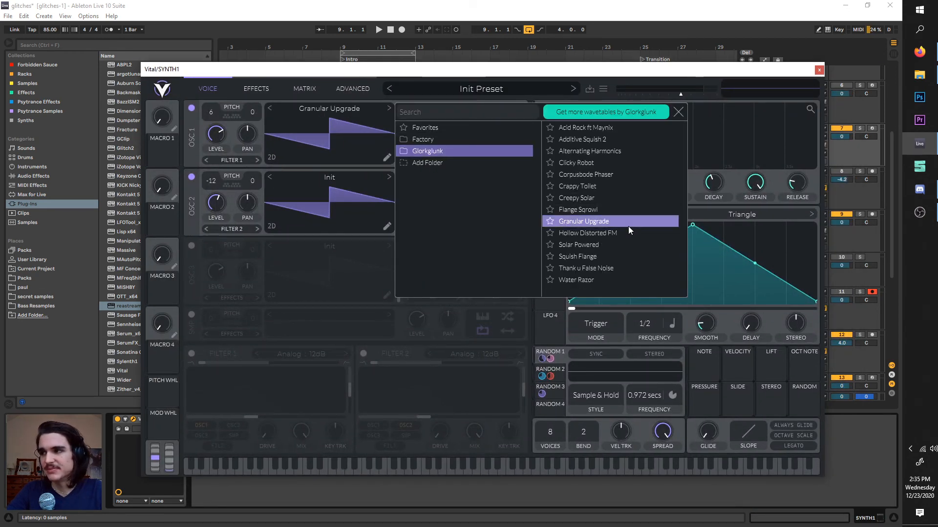
{"action": "key", "text": "space"}
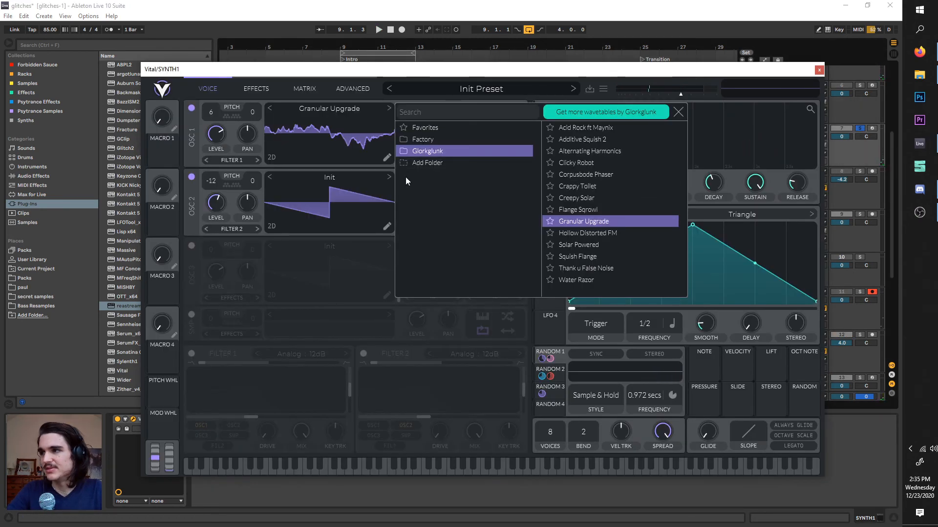
{"action": "left_click", "coordinate": [392, 169]}
{"action": "key", "text": "space"}
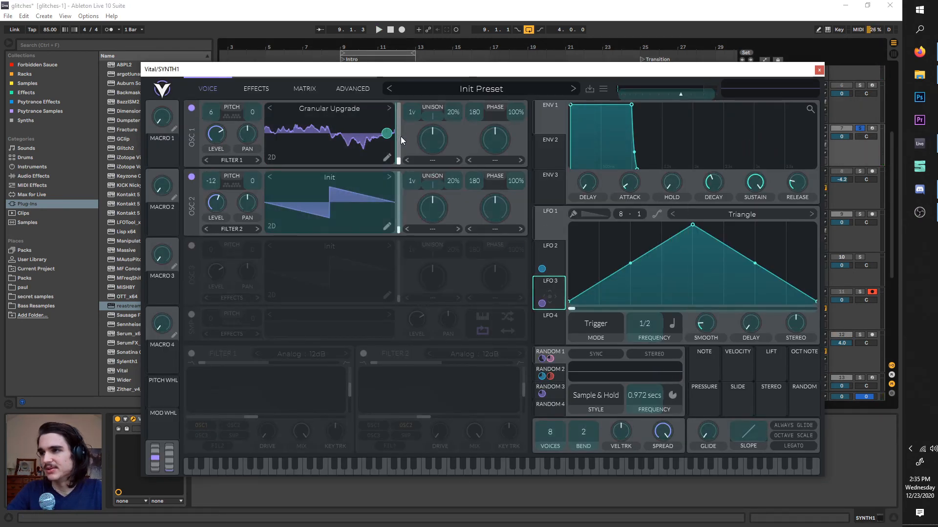
{"action": "key", "text": "space"}
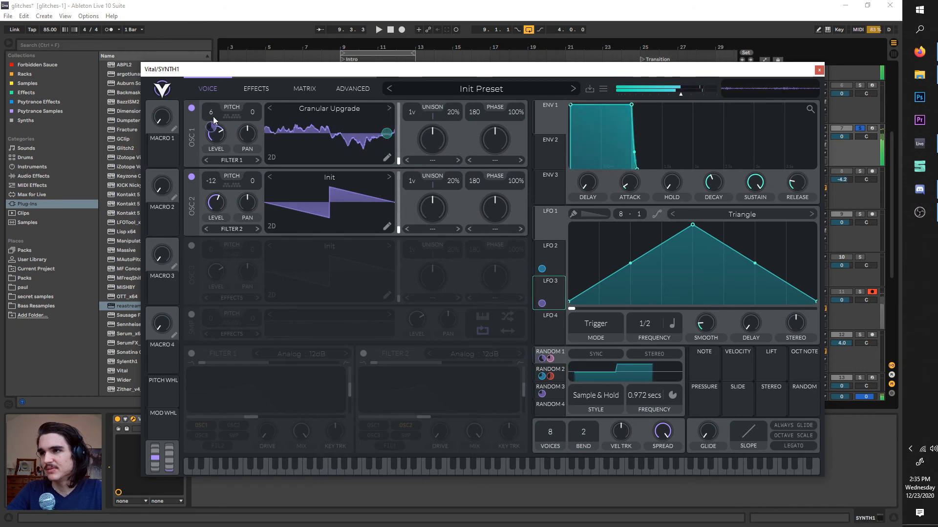
- Set oscillator 1's transpose to -10 and oscillator 2's to -38, and try a spectral morph on oscillator 1
{"action": "left_click_drag", "start_coordinate": [212, 115], "coordinate": [207, 312]}
{"action": "key", "text": "space"}
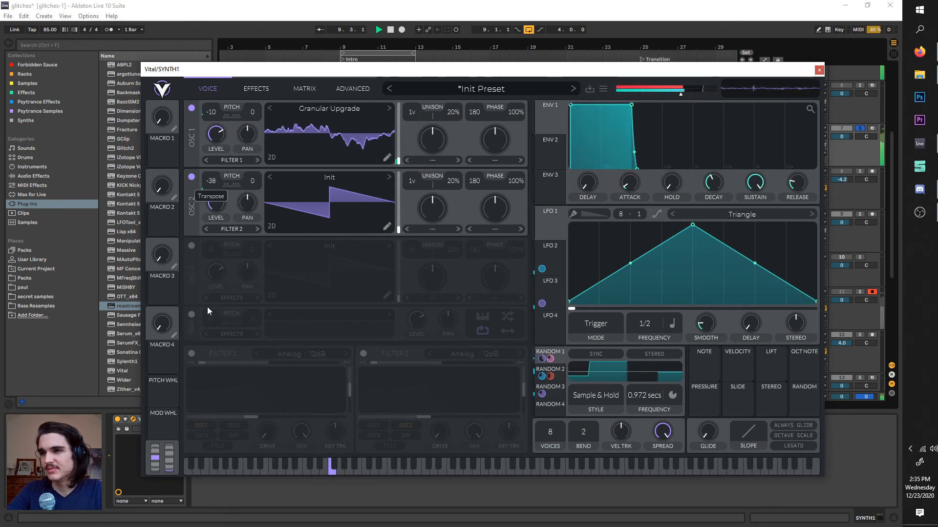
{"action": "left_click", "coordinate": [436, 227]}
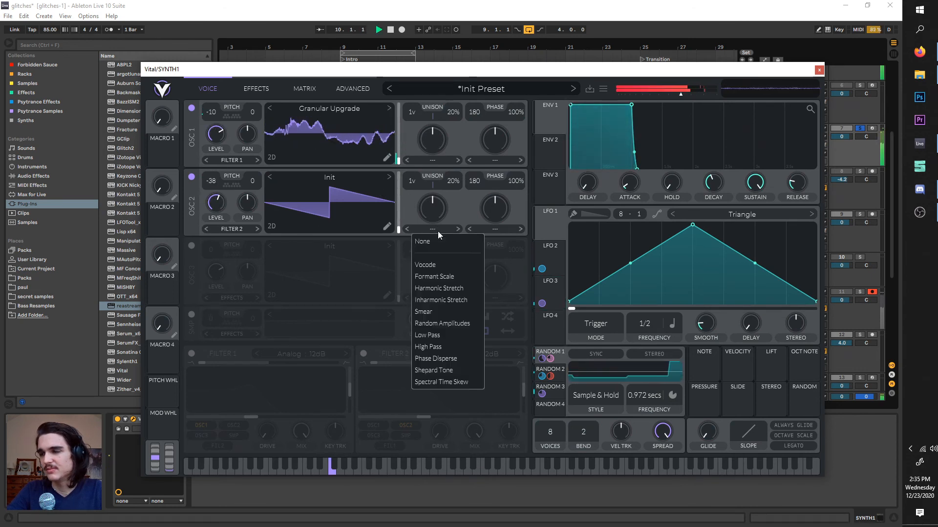
{"action": "left_click", "coordinate": [438, 160]}
{"action": "left_click", "coordinate": [438, 188]}
{"action": "left_click_drag", "start_coordinate": [434, 141], "coordinate": [424, 116]}
- Lower the distortion filter's cutoff and blend, and audition the chorus effect before turning it off
{"action": "left_click", "coordinate": [276, 90]}
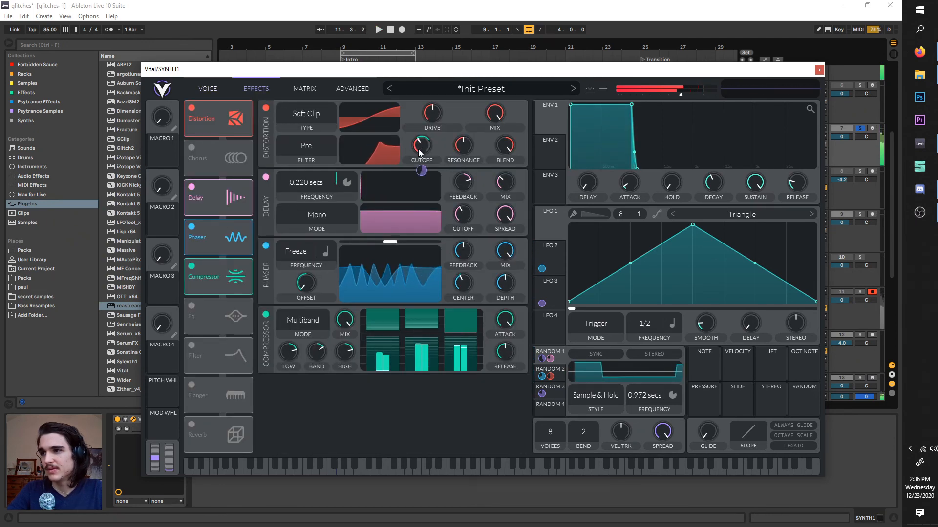
{"action": "left_click", "coordinate": [192, 149]}
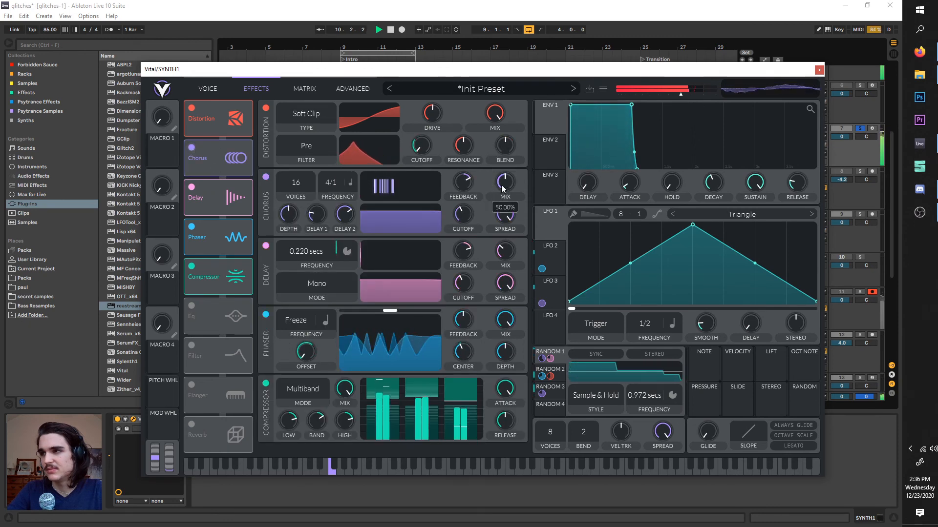
{"action": "left_click", "coordinate": [191, 149]}
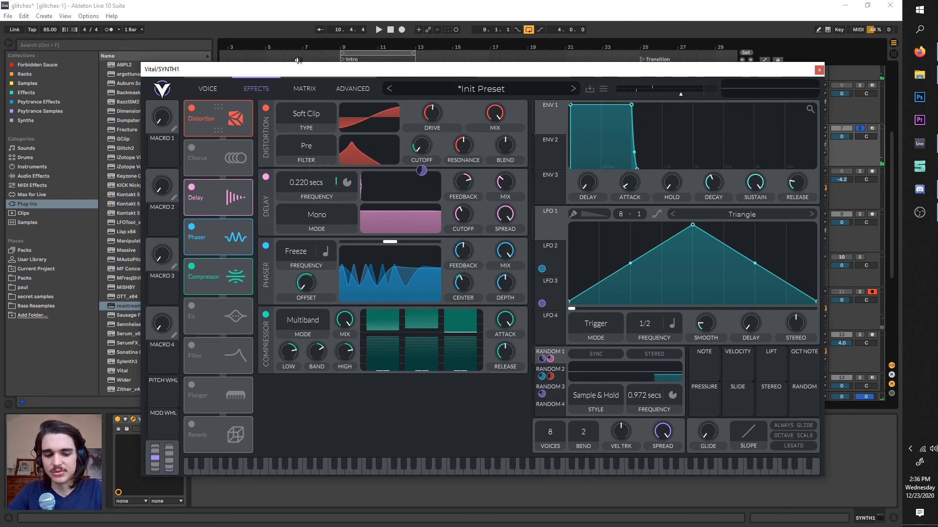
- Close the Vital window and move the four-bar loop to start at 17.1.1
{"action": "left_click_drag", "start_coordinate": [320, 74], "coordinate": [303, 135]}
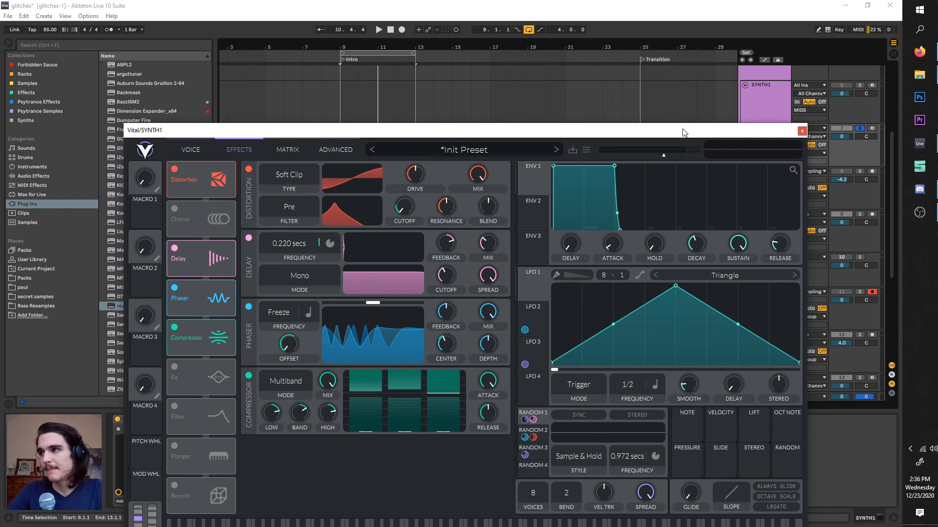
{"action": "left_click_drag", "start_coordinate": [683, 130], "coordinate": [657, 47]}
{"action": "left_click", "coordinate": [775, 47]}
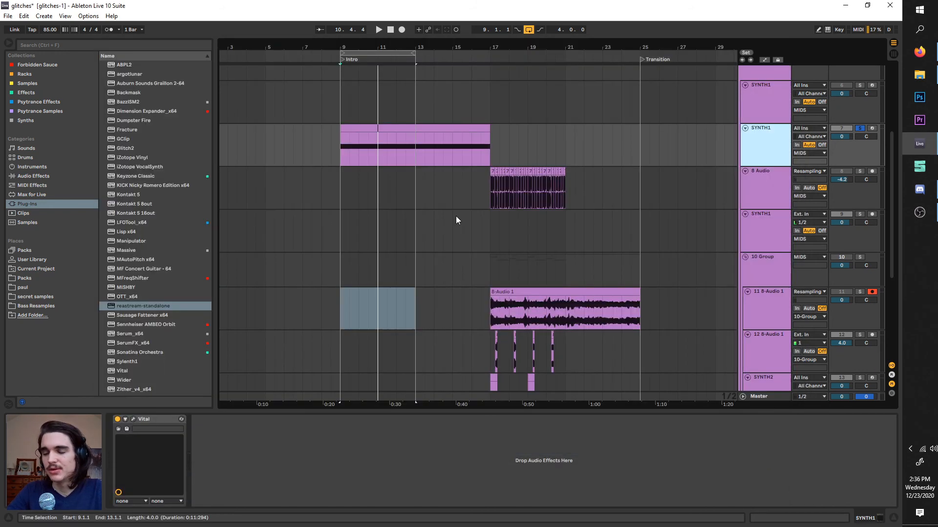
{"action": "left_click_drag", "start_coordinate": [394, 48], "coordinate": [404, 69]}
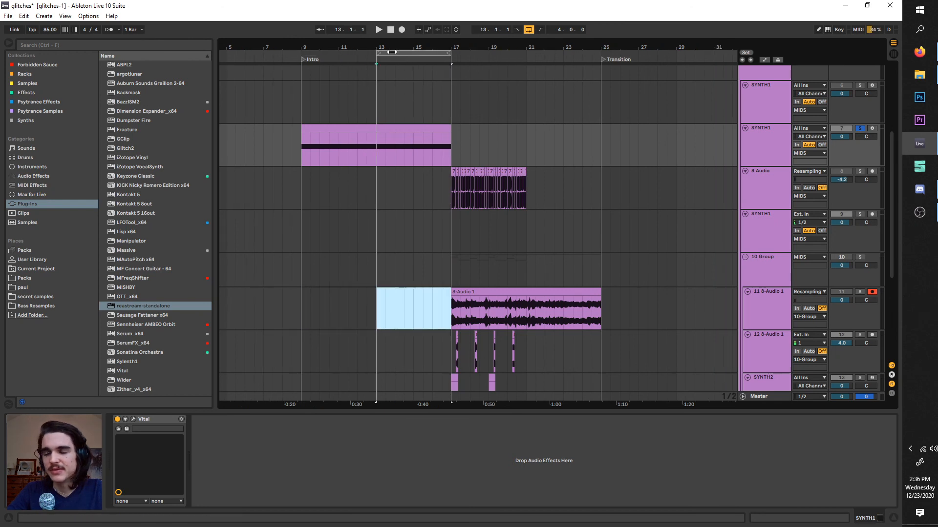
{"action": "left_click", "coordinate": [392, 51]}
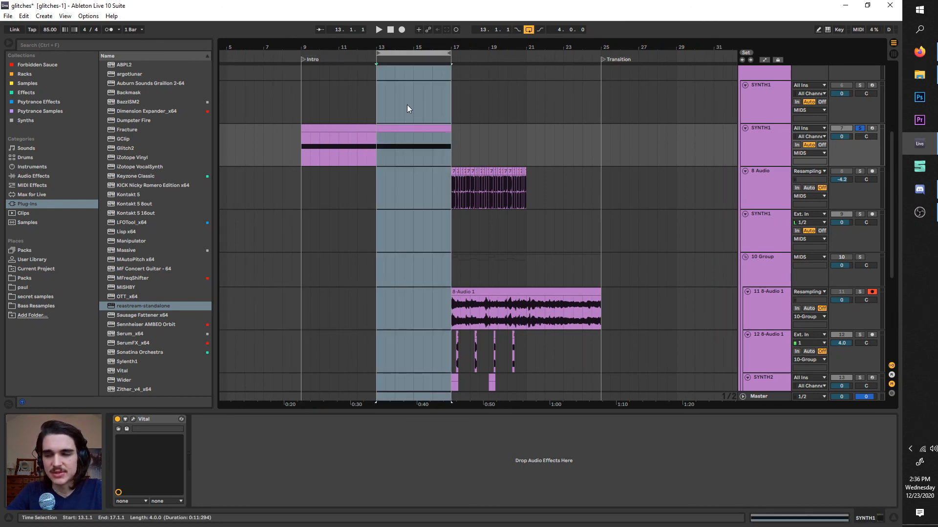
{"action": "key", "text": "Up"}
{"action": "key", "text": "z"}
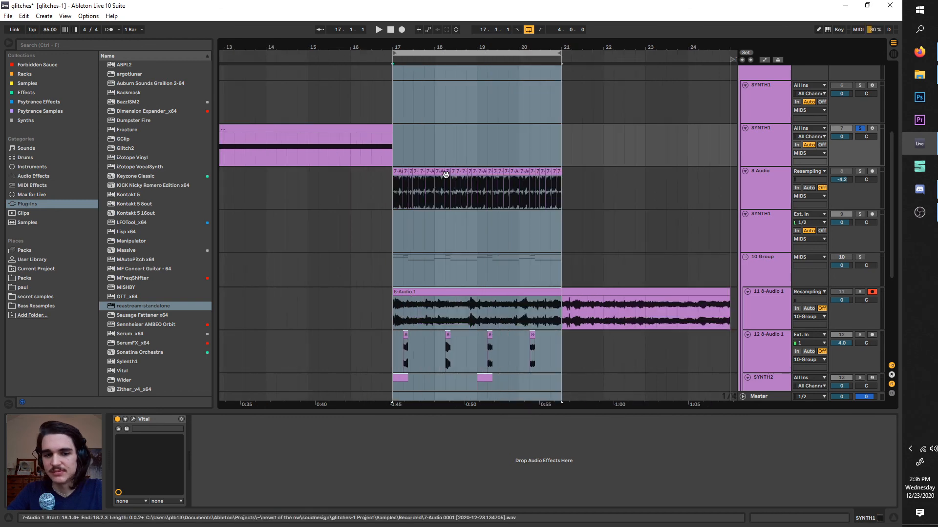
{"action": "scroll", "coordinate": [506, 259], "scroll_direction": "down", "scroll_amount": 4}
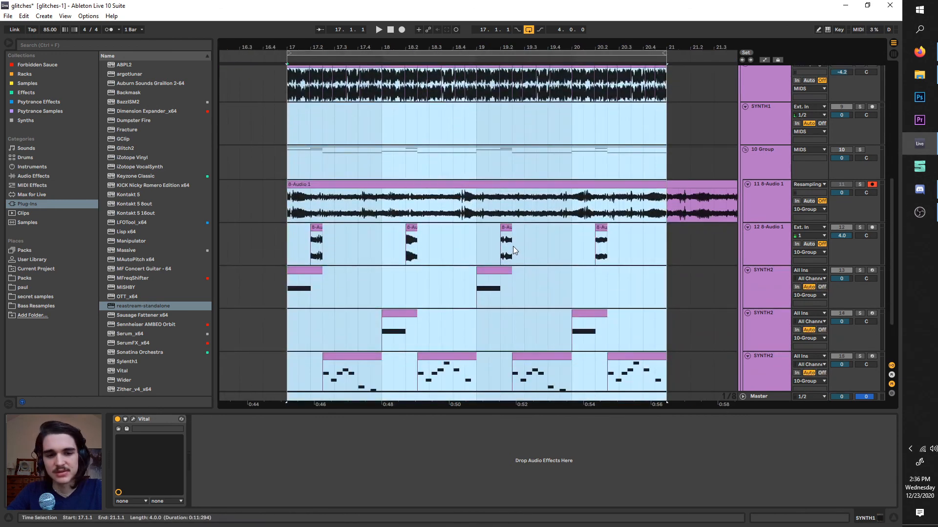